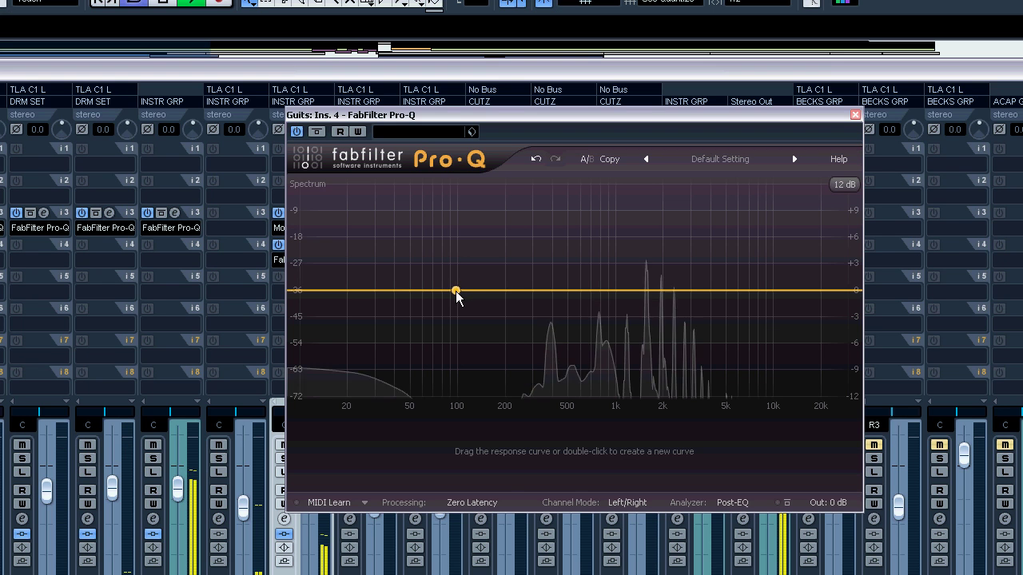
# Step: Add an EQ band near 100 Hz in the Guits channel's Pro-Q and make it a Low Cut
pyautogui.doubleClick(452, 138)
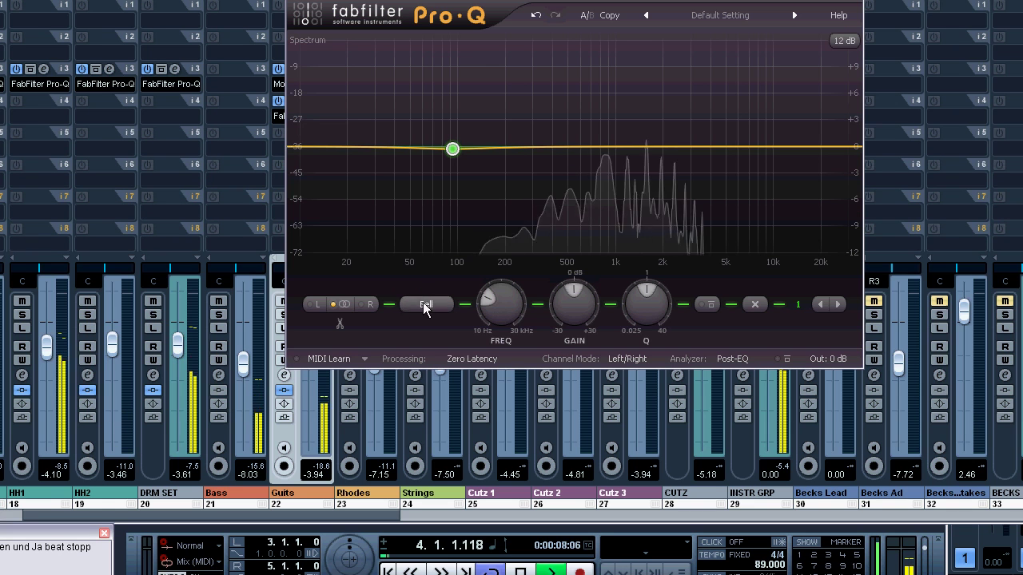
pyautogui.click(423, 304)
pyautogui.click(429, 349)
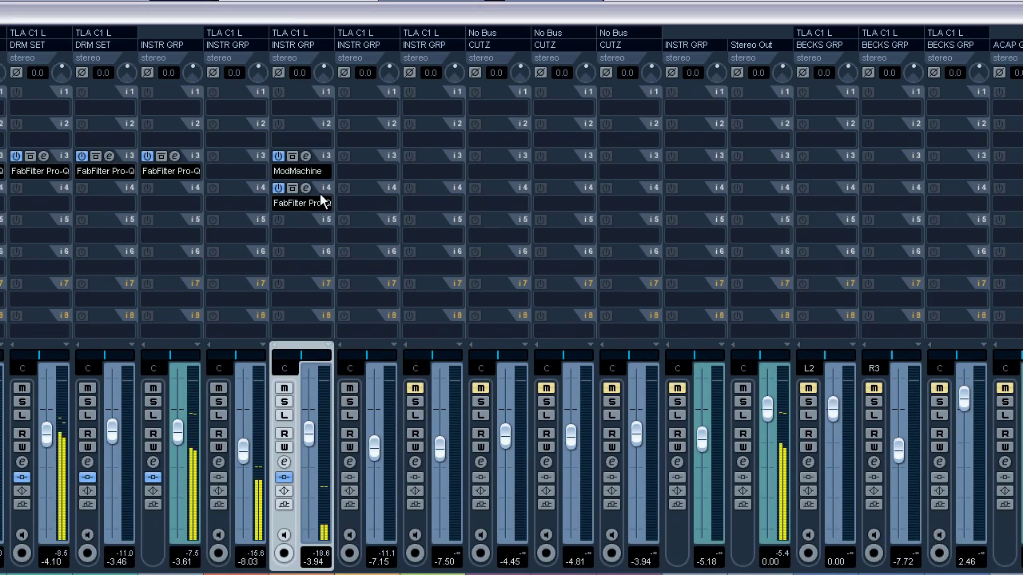
# Step: Copy the Pro-Q from Guits to insert 4 of Rhodes, re-enable its low-cut band and slightly lower the cutoff frequency
pyautogui.moveTo(320, 200); pyautogui.dragTo(377, 188)
pyautogui.click(371, 188)
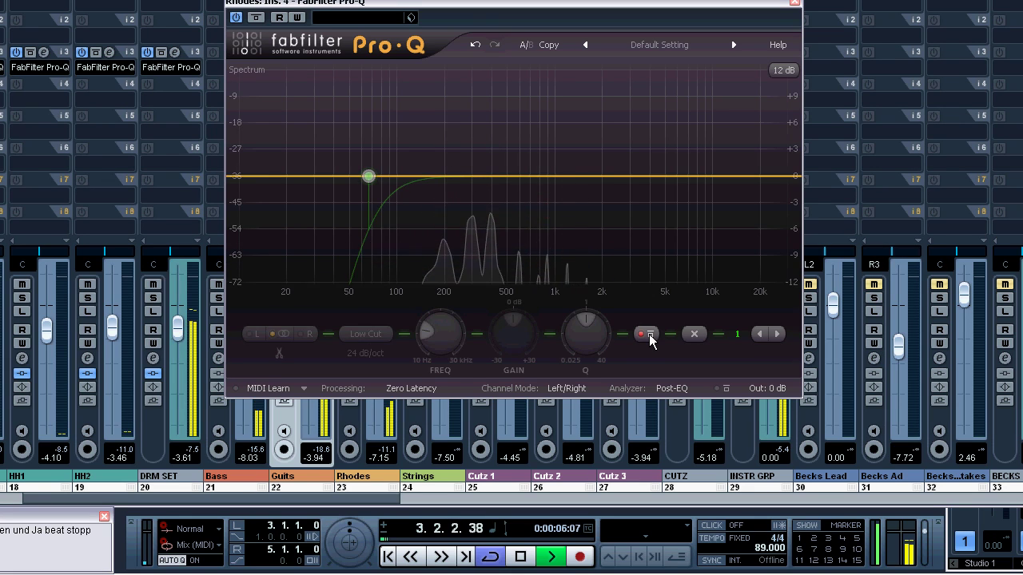
pyautogui.click(649, 334)
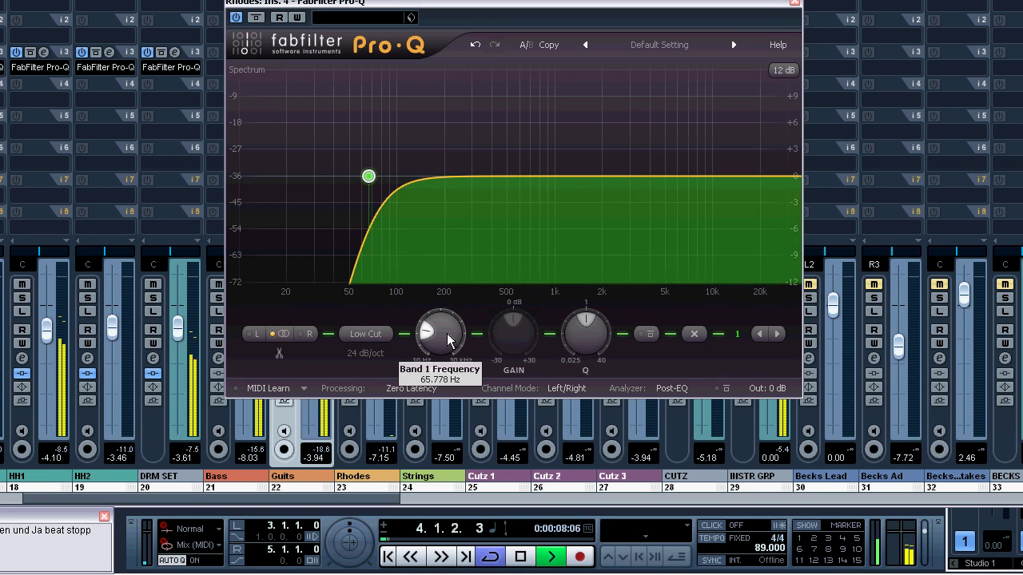
pyautogui.moveTo(435, 334); pyautogui.dragTo(435, 338)
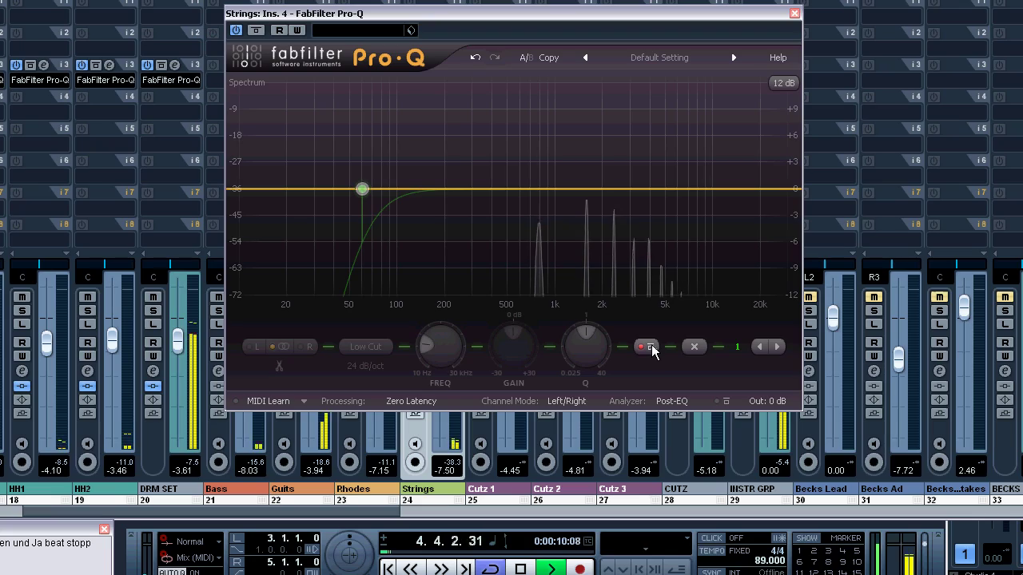
# Step: Compare the sound with the low-cut band toggled on the Strings channel and remove the Pro-Q insert from that channel
pyautogui.click(651, 347)
pyautogui.click(795, 14)
pyautogui.click(269, 265)
pyautogui.click(269, 281)
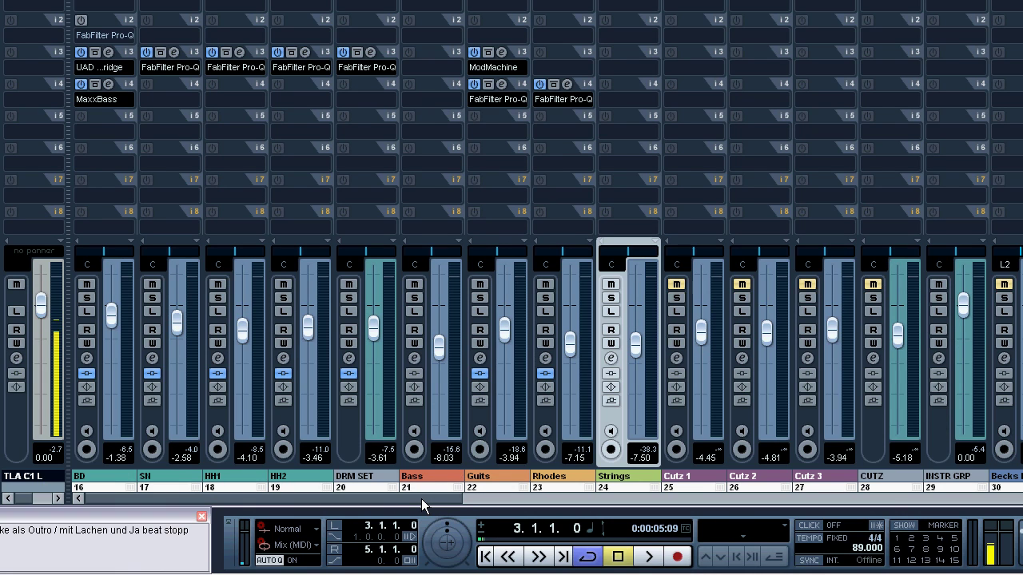
# Step: Load UAD Roland Dimension D into insert 2 of the FX 1 channel and close its window
pyautogui.moveTo(422, 498); pyautogui.dragTo(837, 488)
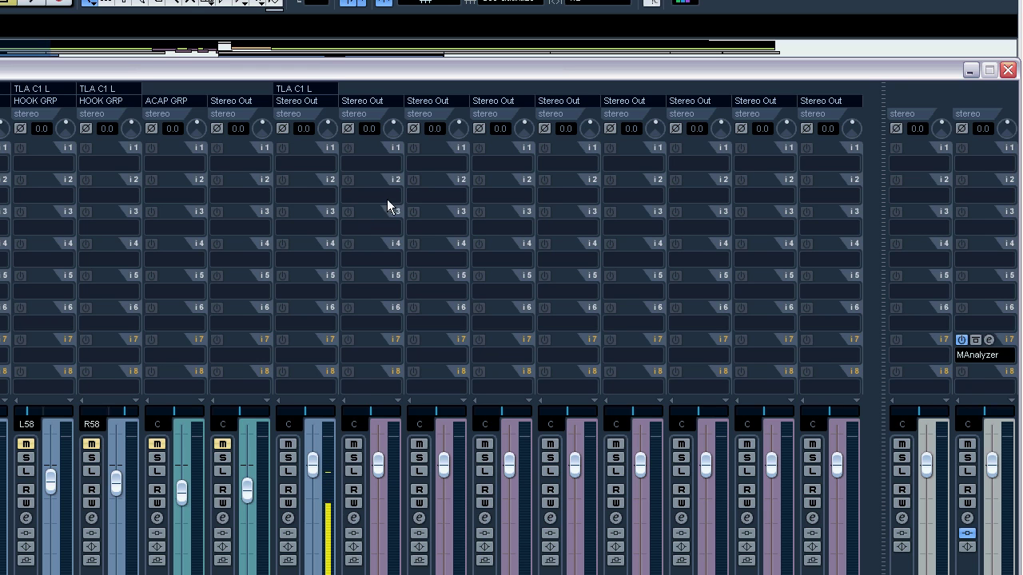
pyautogui.click(364, 193)
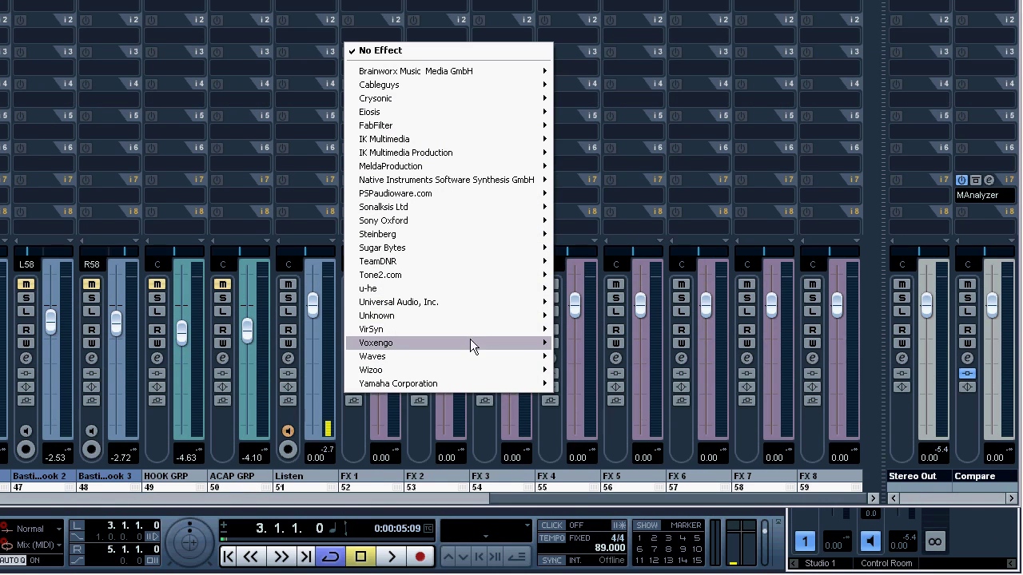
pyautogui.moveTo(482, 462)
pyautogui.moveTo(630, 302)
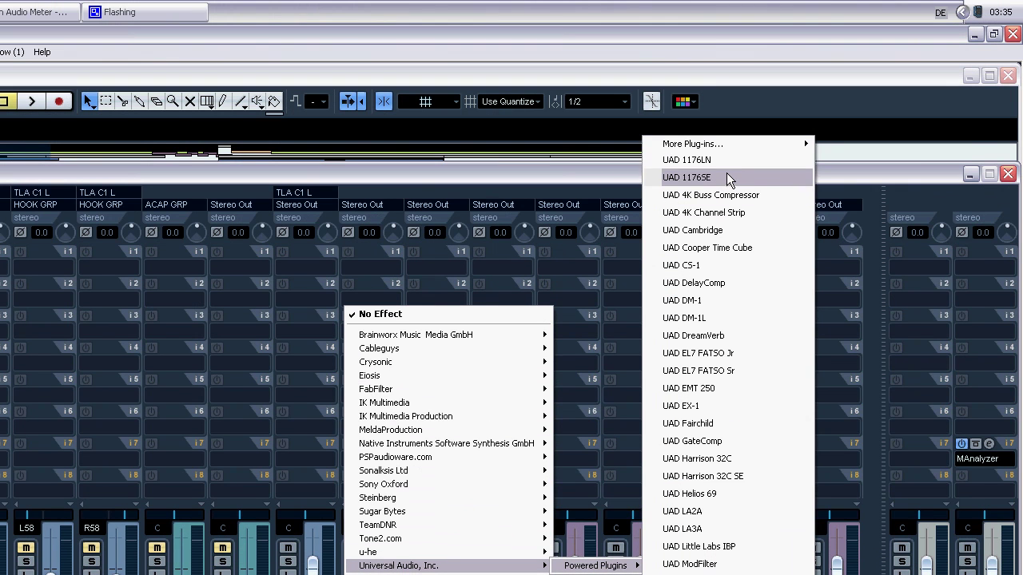
pyautogui.moveTo(706, 147)
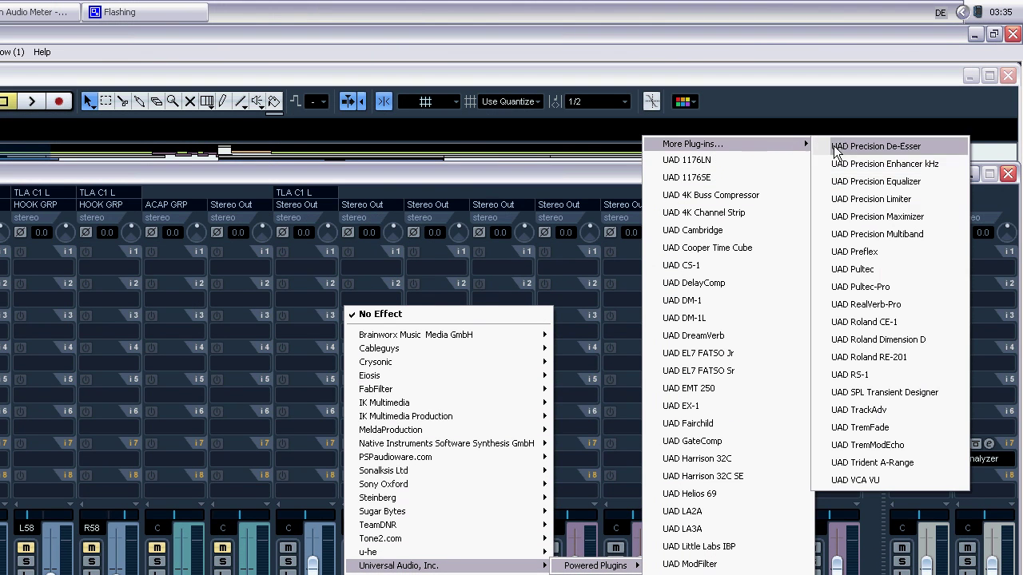
pyautogui.click(875, 340)
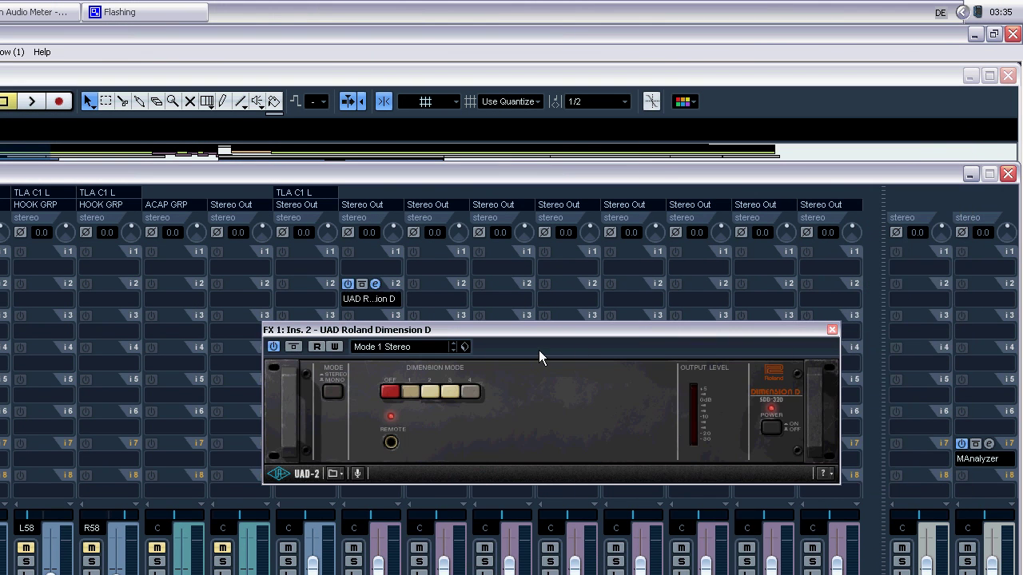
pyautogui.moveTo(483, 331); pyautogui.dragTo(451, 329)
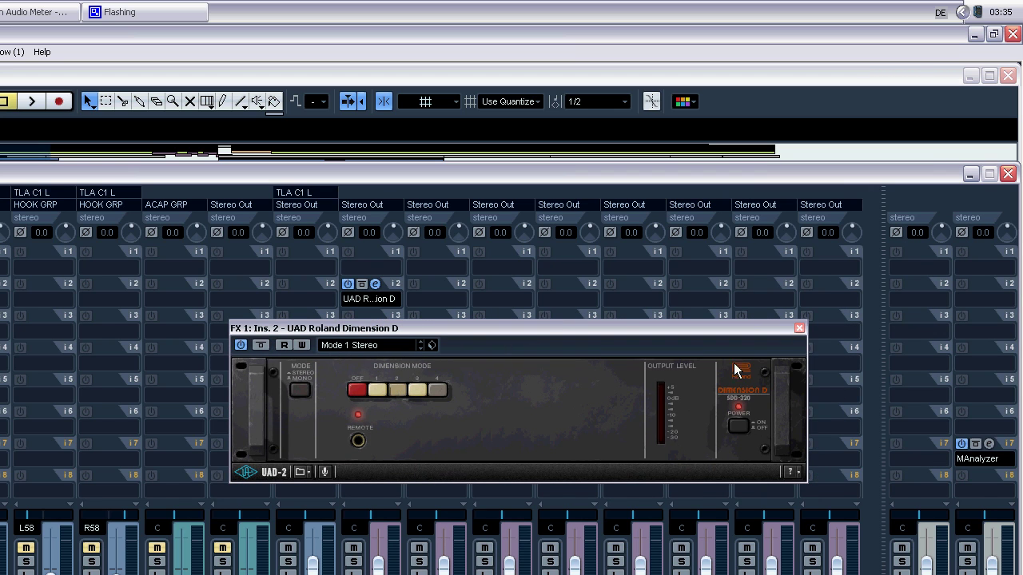
pyautogui.click(800, 328)
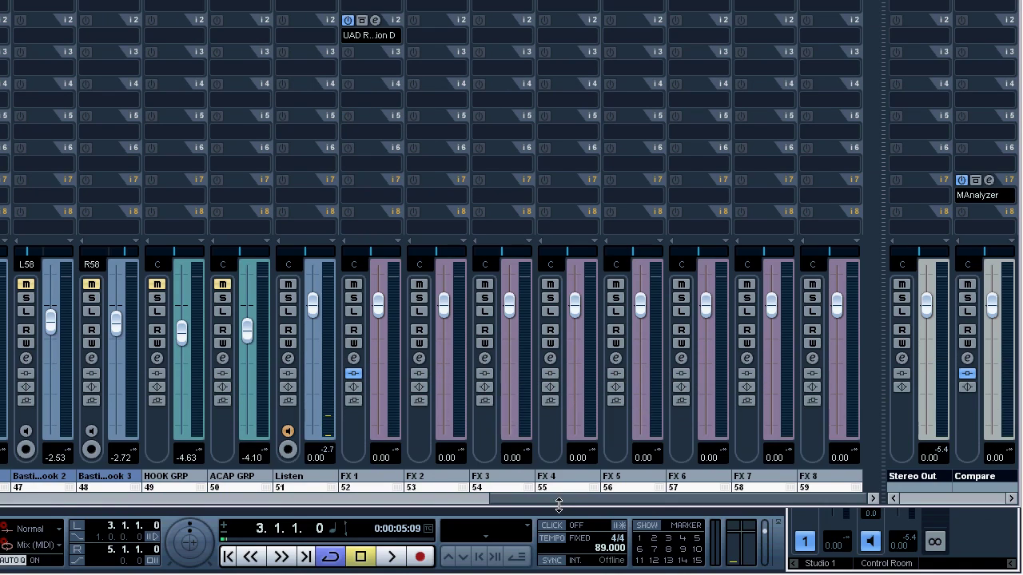
# Step: Activate send 1 to FX 1 on the Guits channel and raise its send level
pyautogui.moveTo(559, 501); pyautogui.dragTo(180, 502)
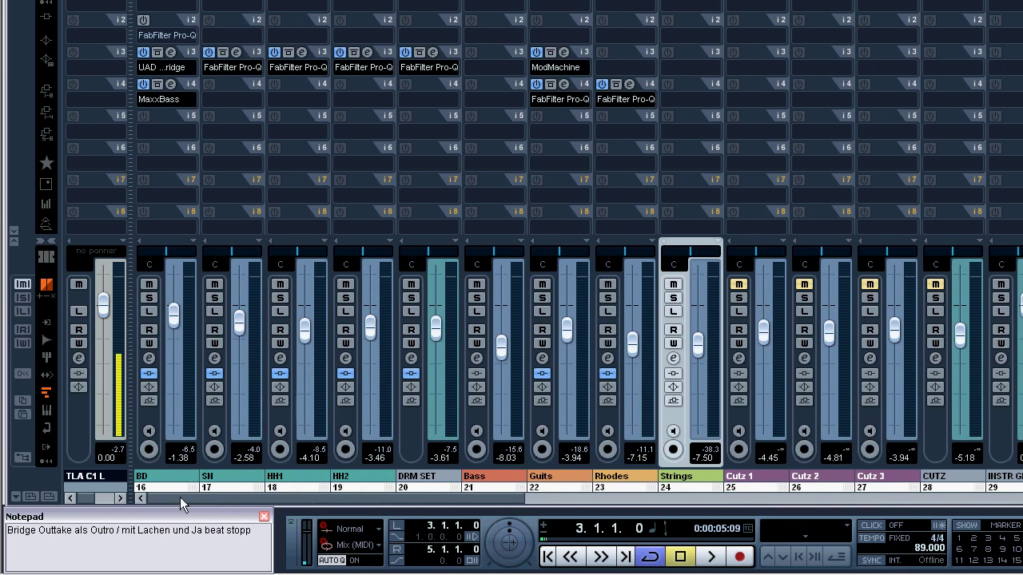
pyautogui.click(541, 358)
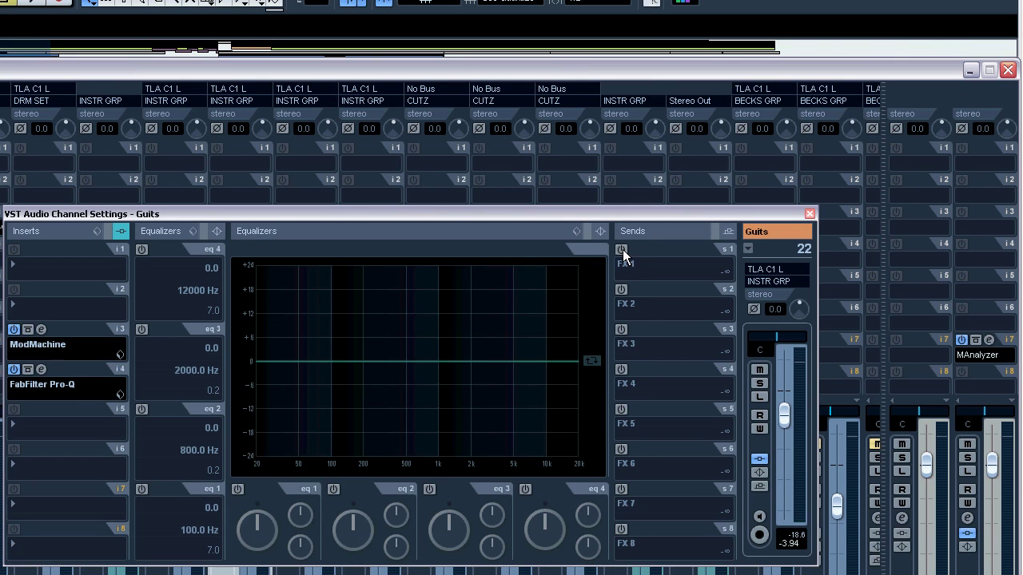
pyautogui.click(621, 243)
pyautogui.moveTo(618, 279); pyautogui.dragTo(698, 278)
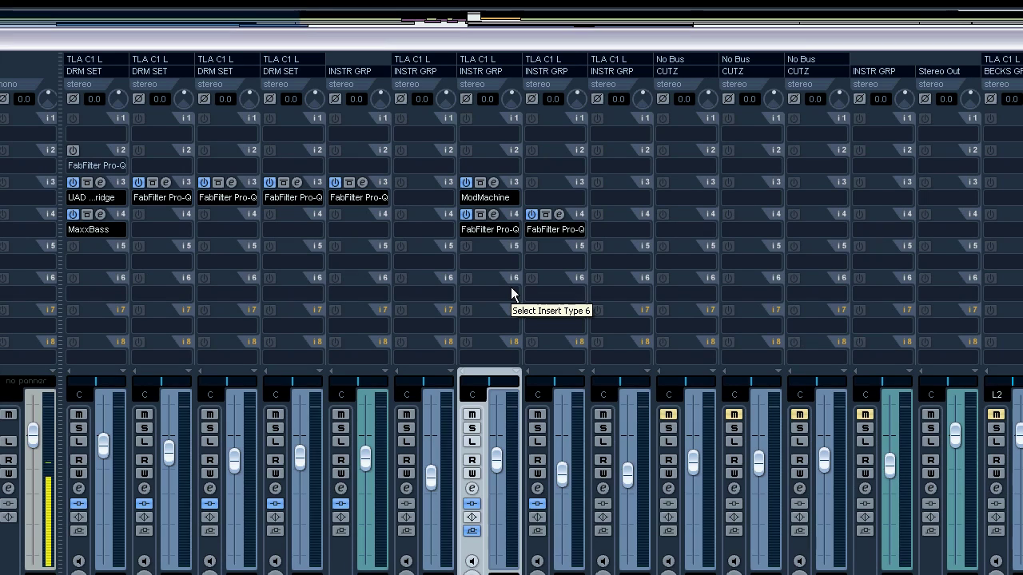
# Step: Load PSP PseudoStereo into insert 3 of the Rhodes channel
pyautogui.click(551, 196)
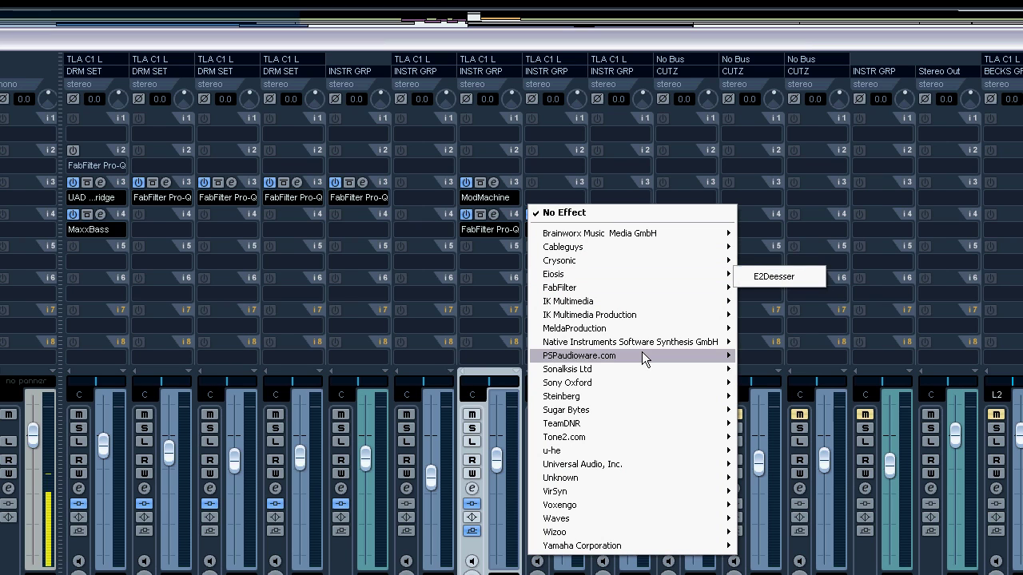
pyautogui.moveTo(642, 355)
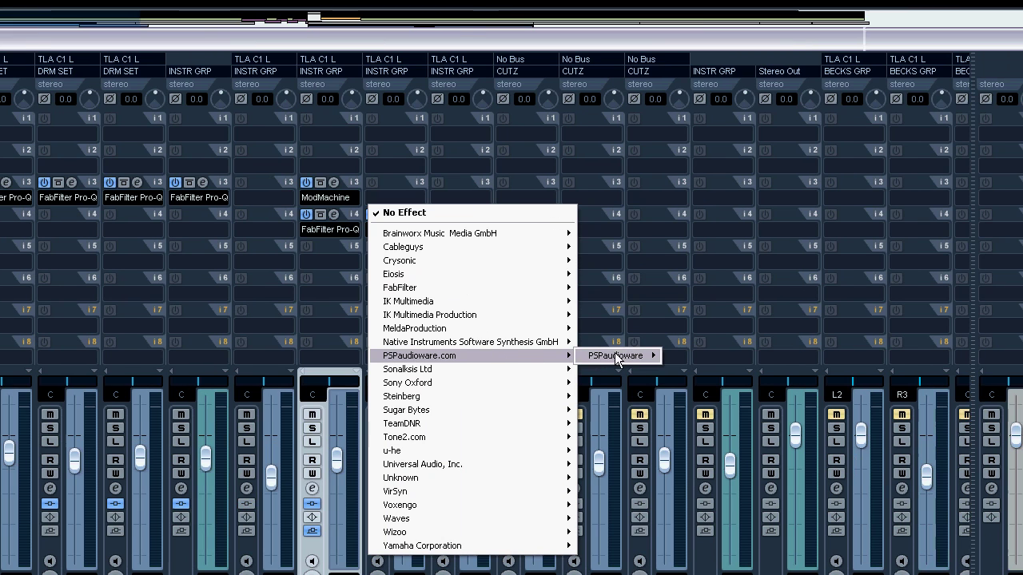
pyautogui.moveTo(799, 355)
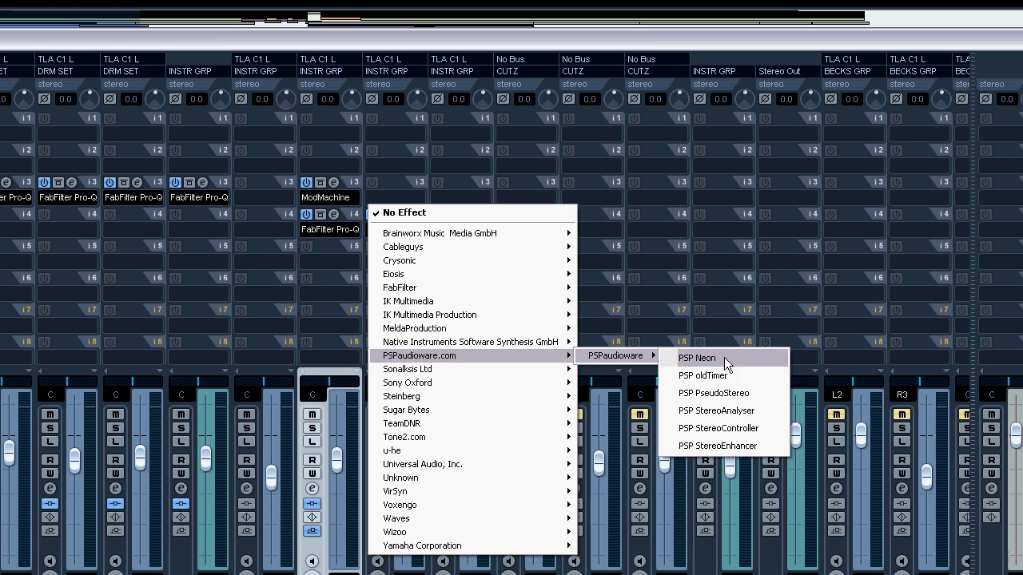
pyautogui.click(703, 393)
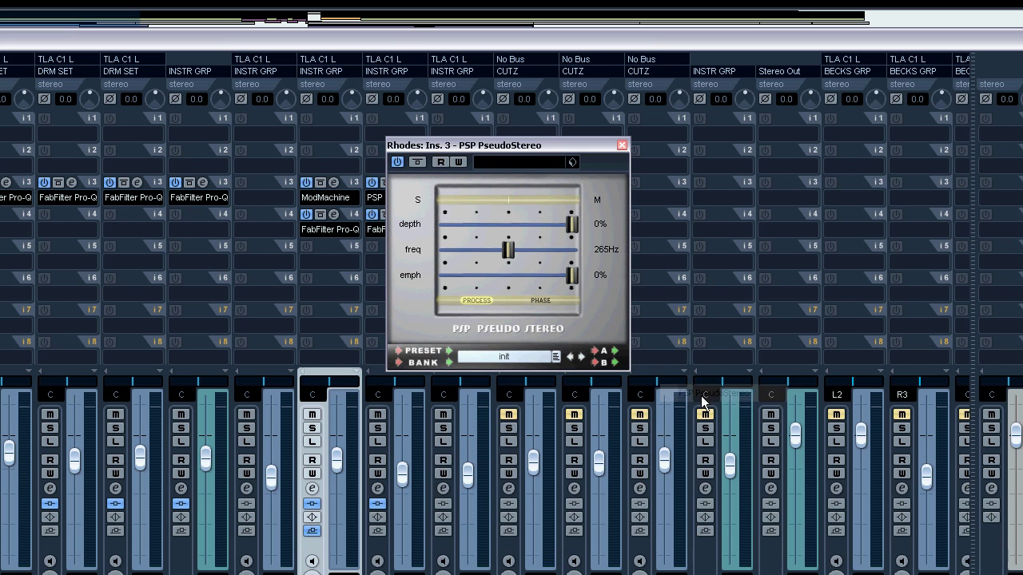
# Step: Play the loop and adjust the depth of the PseudoStereo effect on the Rhodes channel
pyautogui.press('space')
pyautogui.press('F3')
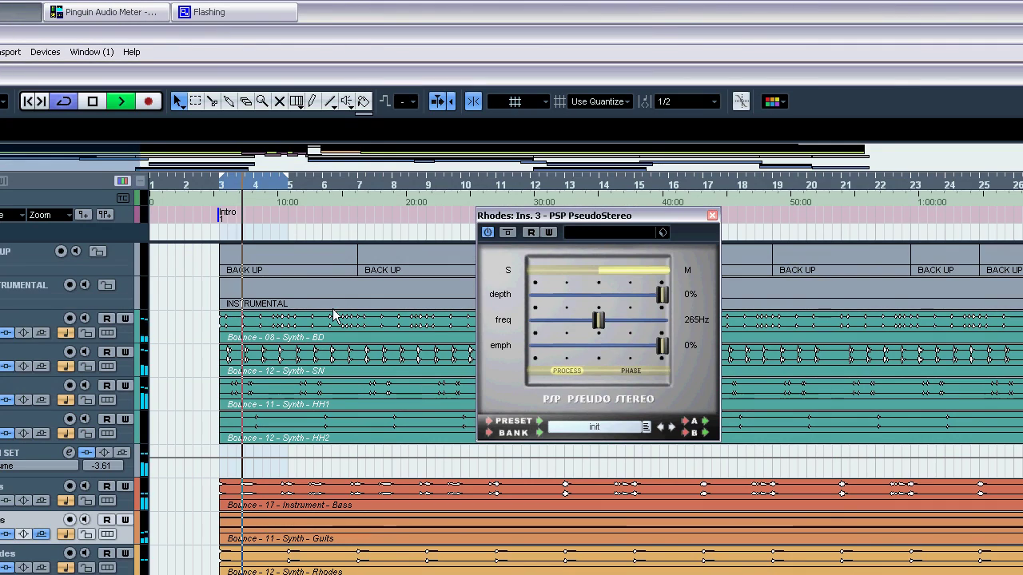
pyautogui.press('space')
pyautogui.press('space')
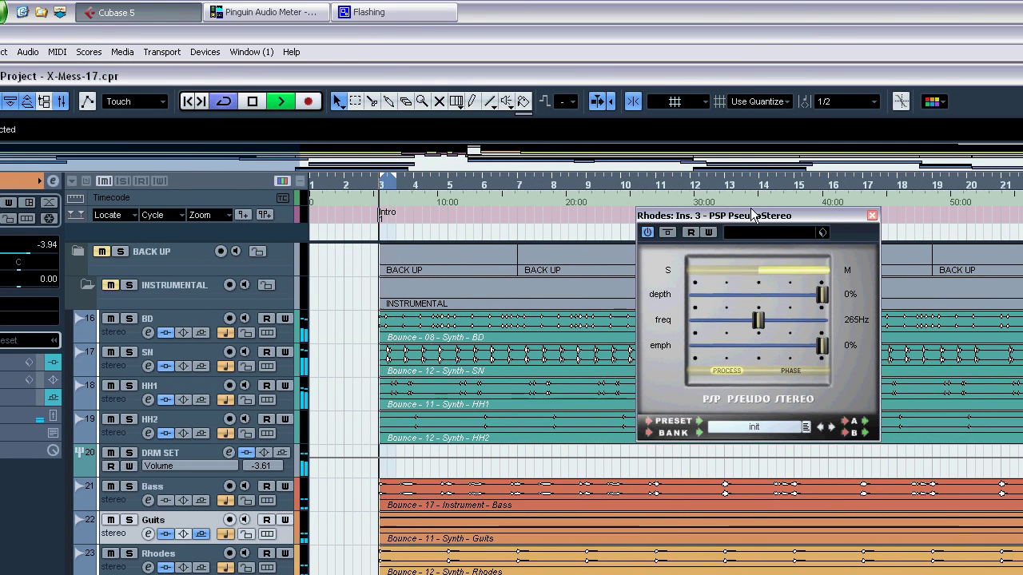
pyautogui.moveTo(753, 215); pyautogui.dragTo(675, 221)
pyautogui.moveTo(749, 314); pyautogui.dragTo(695, 303)
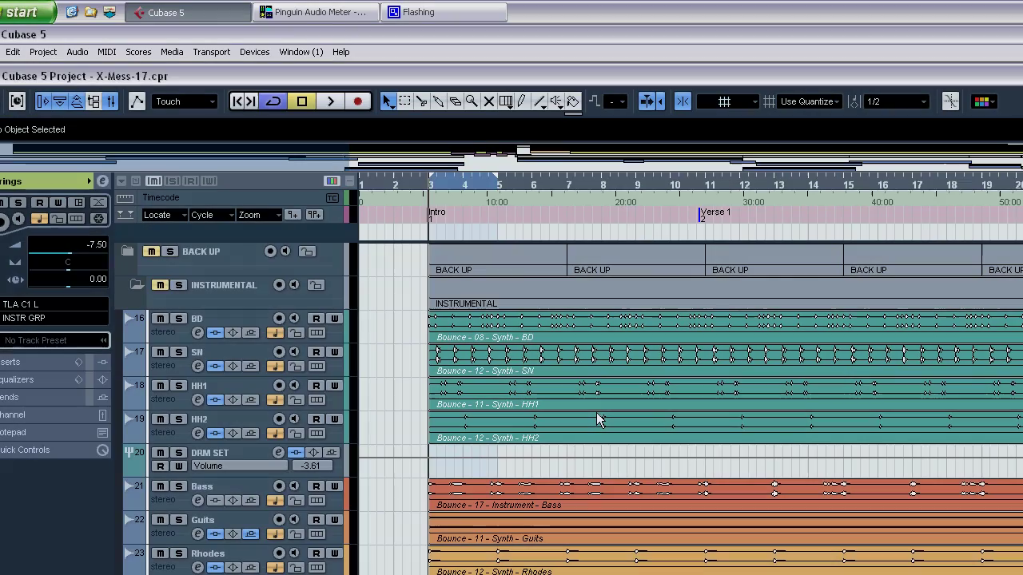
# Step: Bring up the mixer and play the loop to listen to the Strings channel
pyautogui.press('F3')
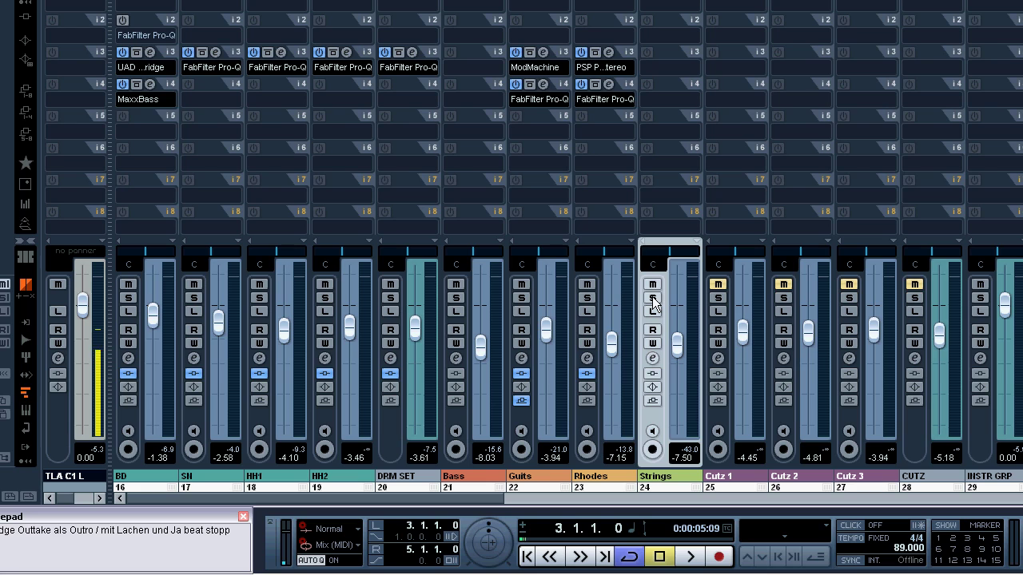
pyautogui.click(652, 298)
pyautogui.press('space')
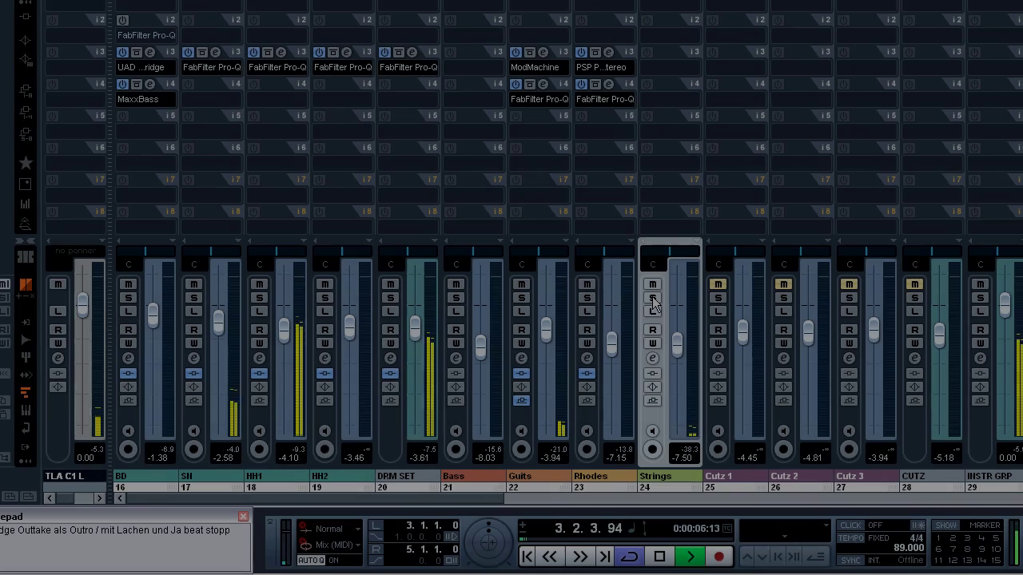
pyautogui.press('space')
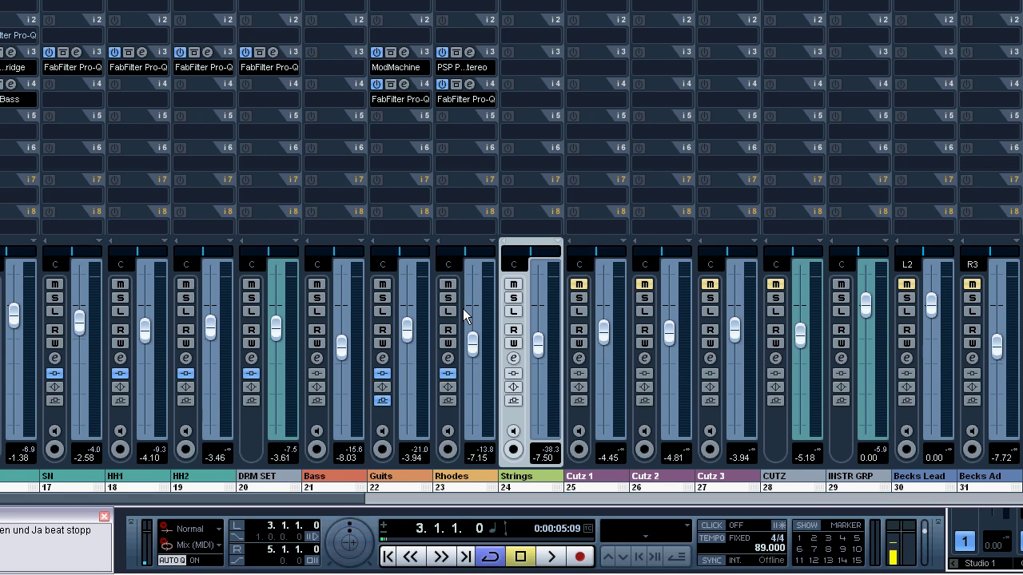
# Step: Solo the Strings channel, check its stereo image in Pinguin Audio Meter during playback, and unsolo it
pyautogui.click(514, 299)
pyautogui.press('space')
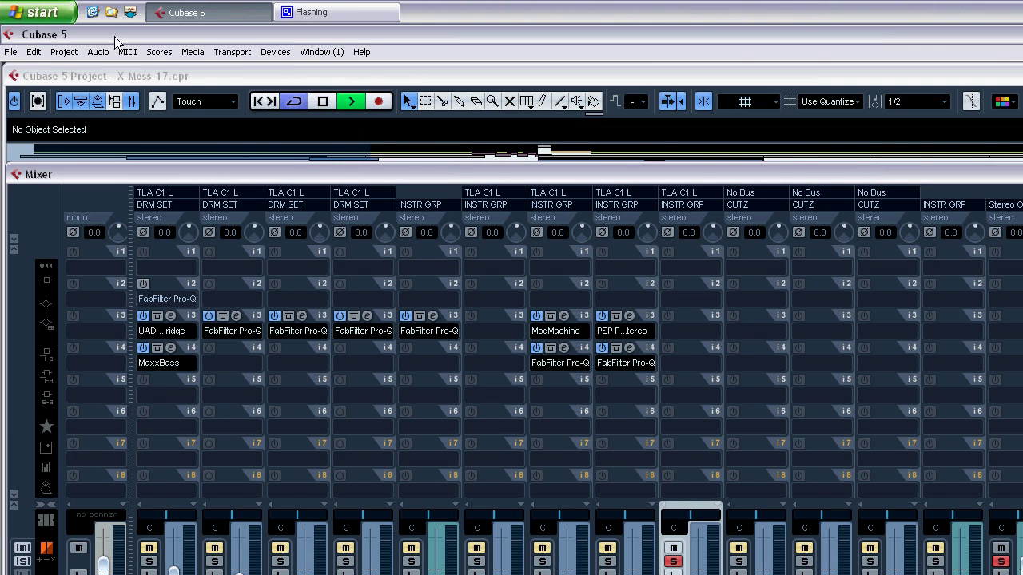
pyautogui.hotkey('alt', 'Tab')
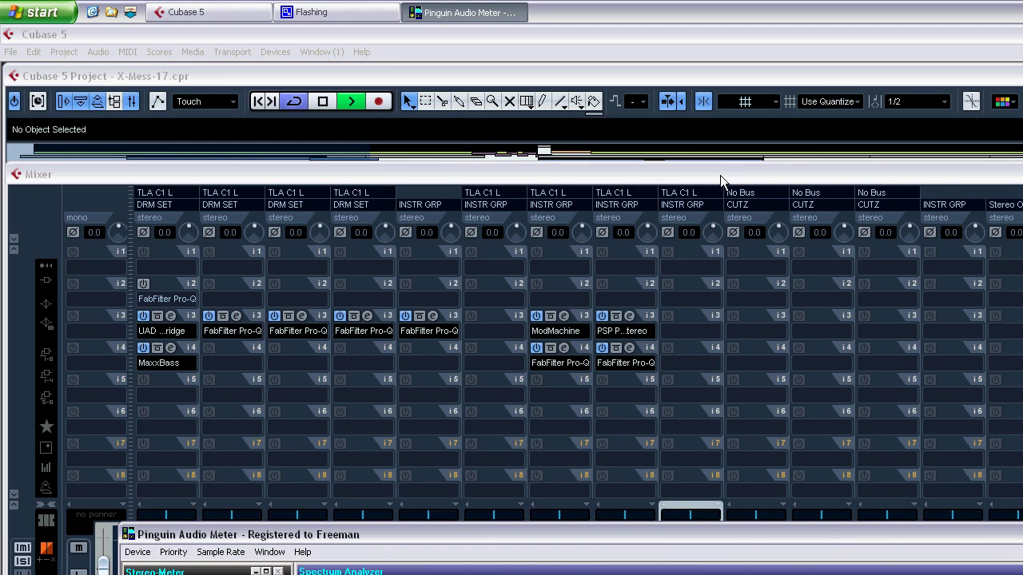
pyautogui.click(722, 176)
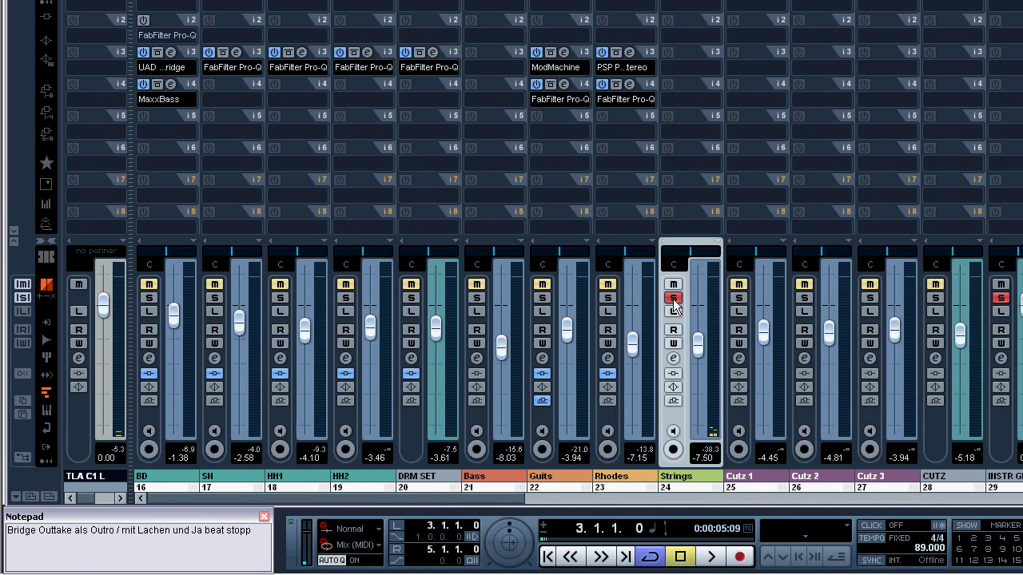
pyautogui.click(673, 299)
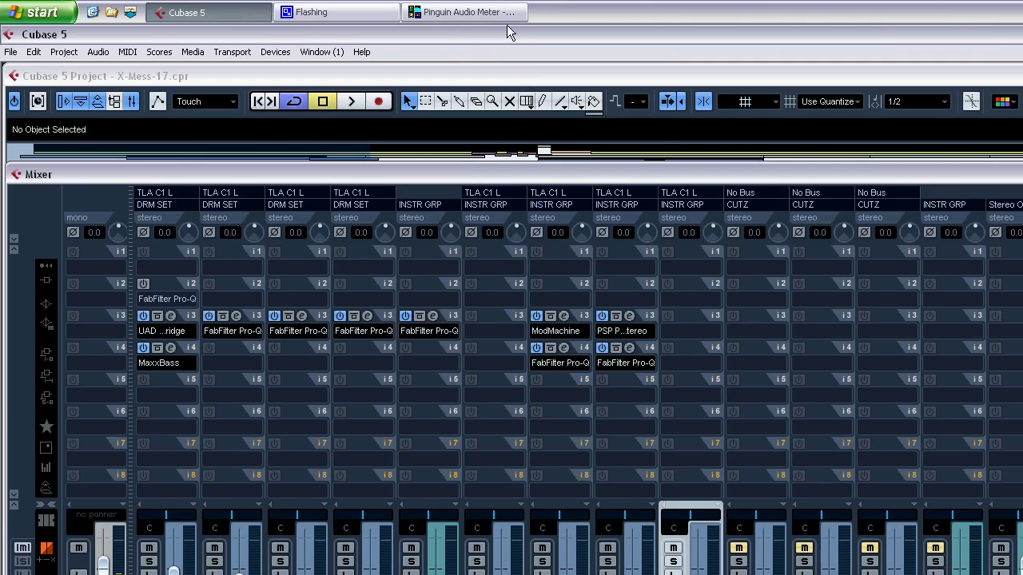
pyautogui.click(476, 11)
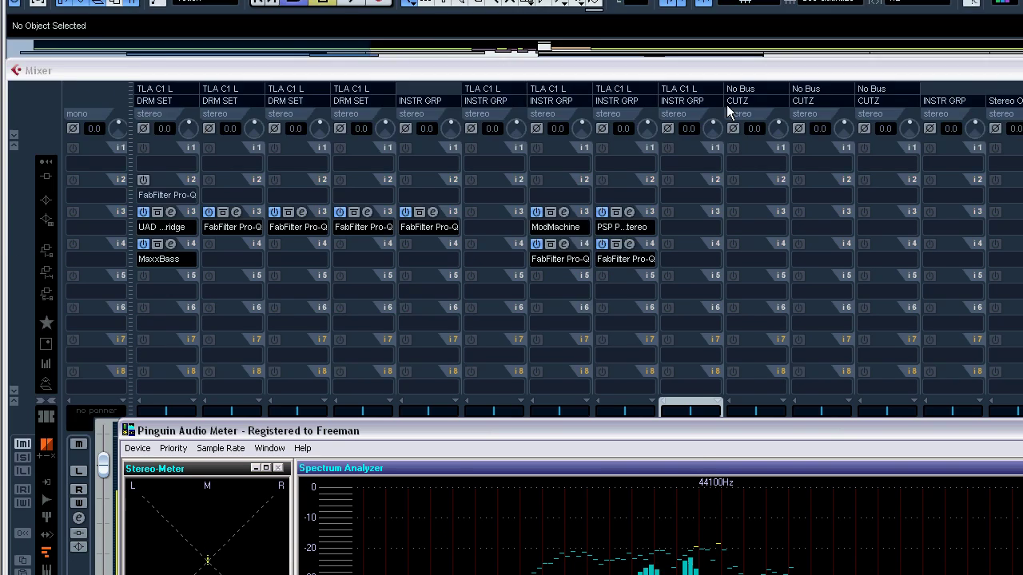
# Step: Switch the Strings channel to the Stereo Dual Panner, narrow it to L71 and R71, and toggle its solo
pyautogui.click(726, 107)
pyautogui.rightClick(690, 356)
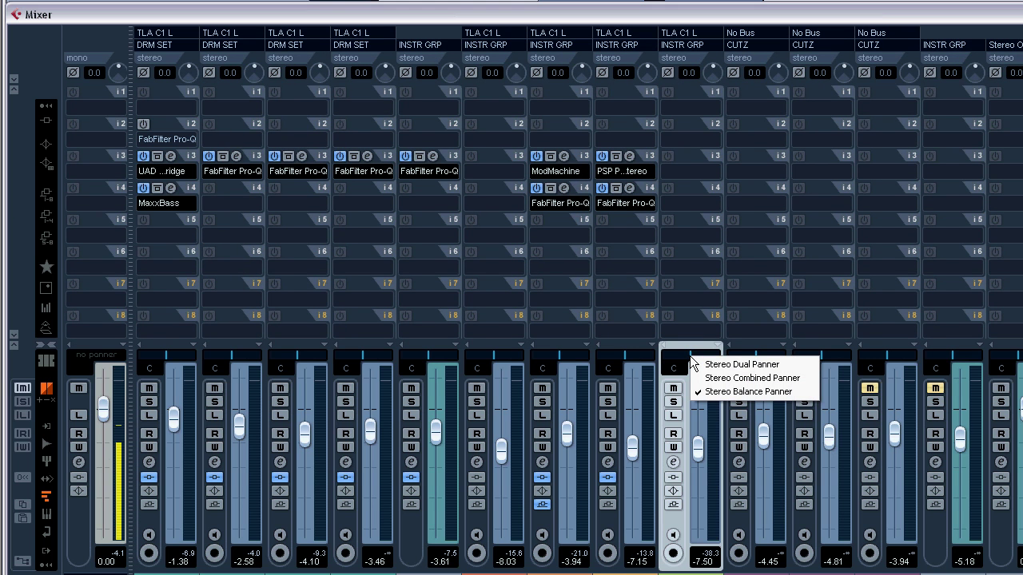
pyautogui.rightClick(676, 359)
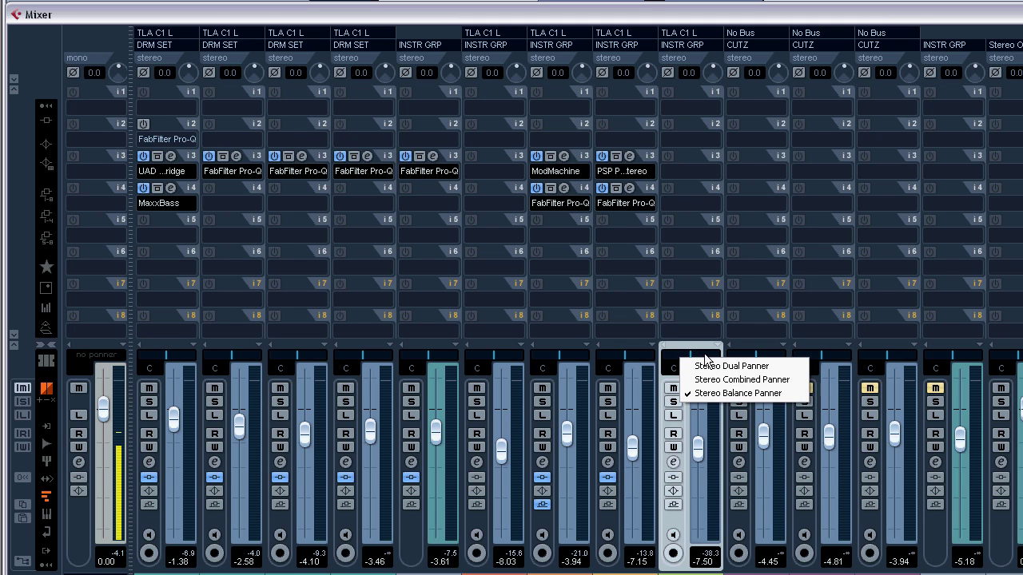
pyautogui.click(751, 368)
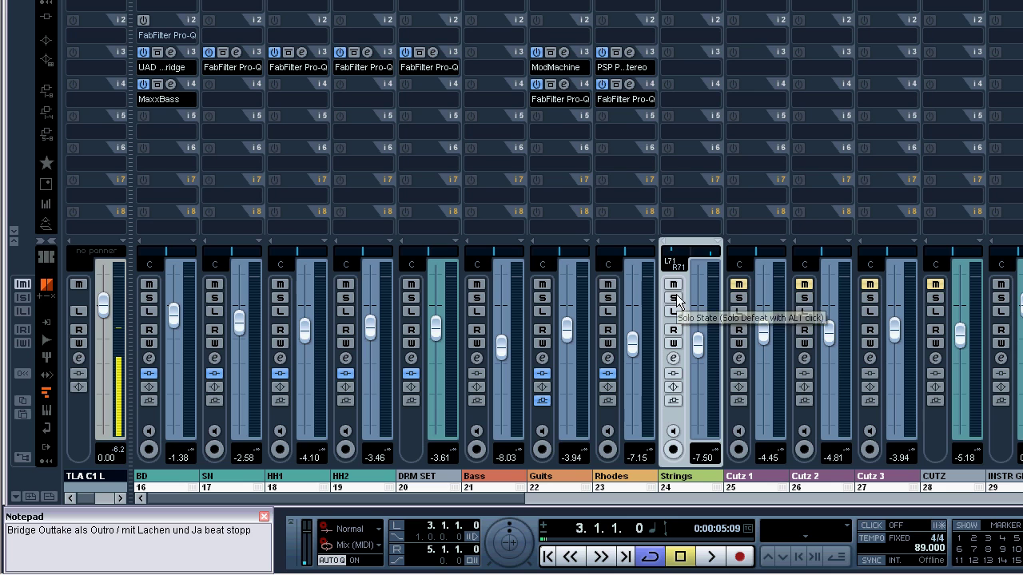
pyautogui.click(675, 298)
pyautogui.click(675, 299)
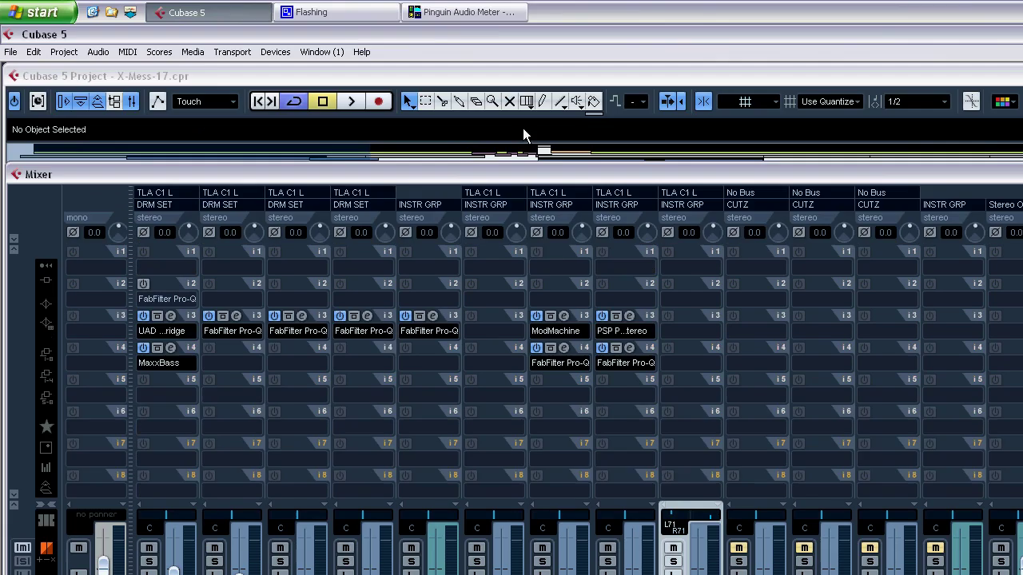
# Step: Play the soloed Strings channel, check its stereo image in Pinguin Audio Meter, and return to Cubase
pyautogui.click(493, 22)
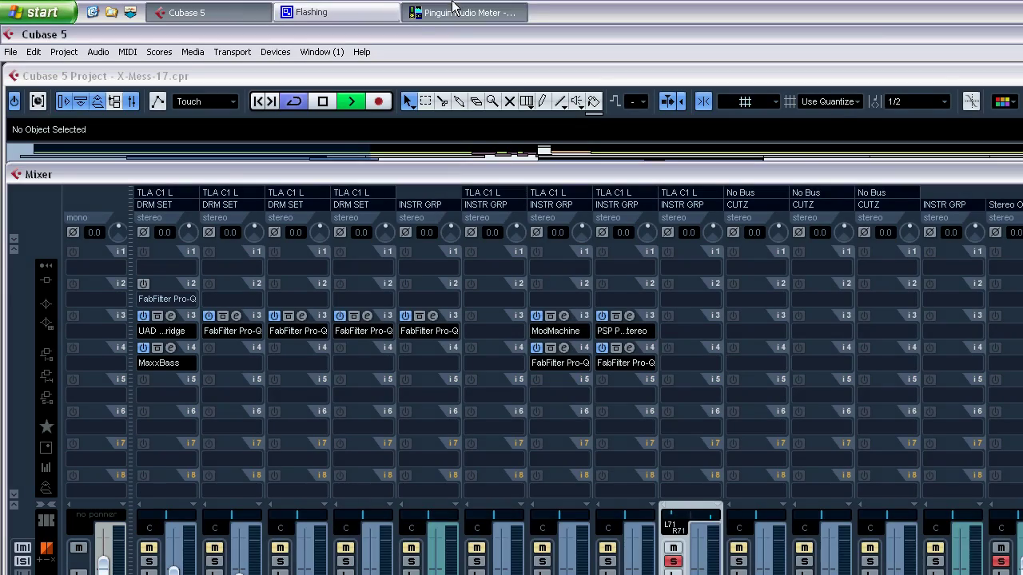
pyautogui.click(454, 8)
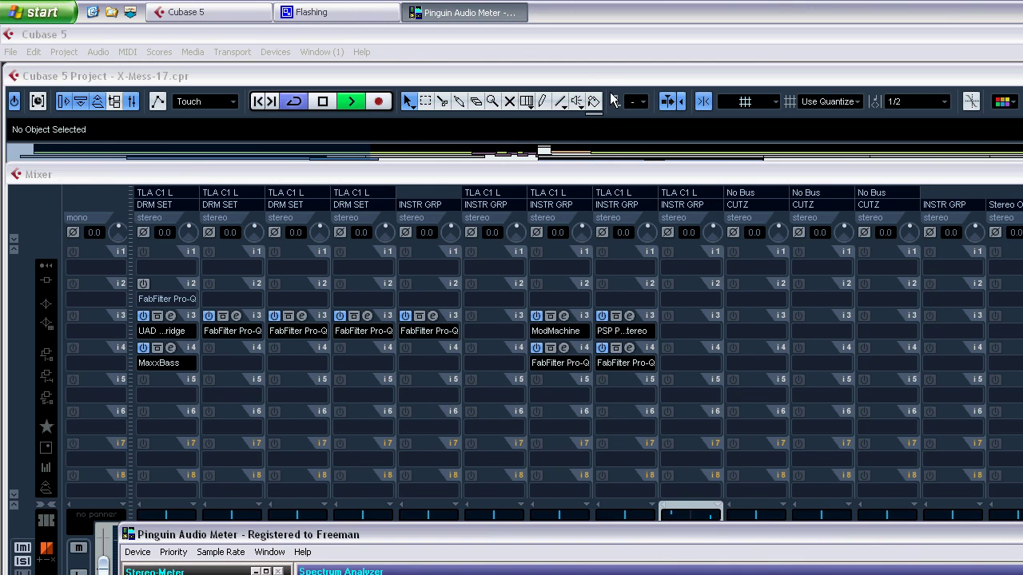
pyautogui.click(610, 80)
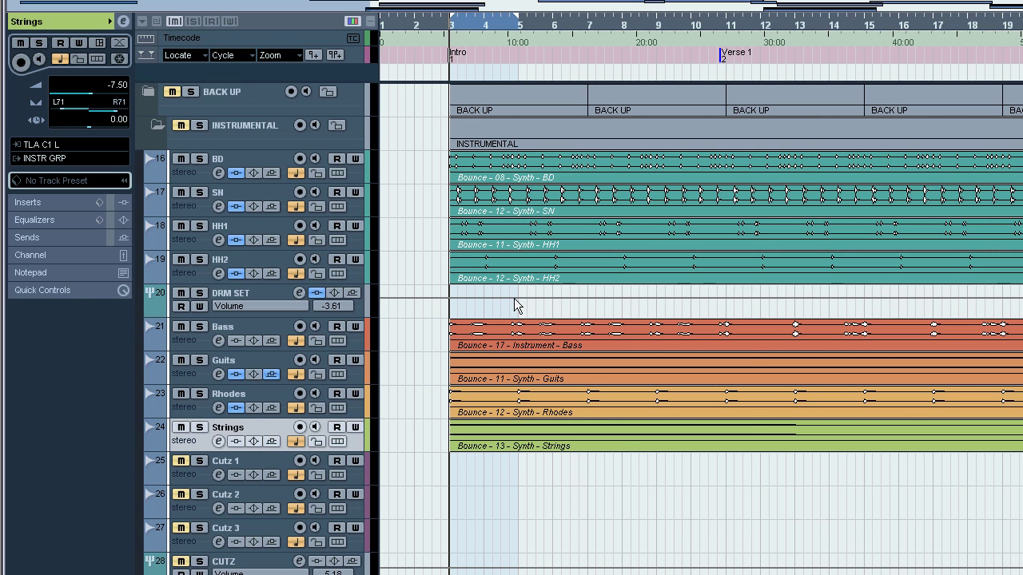
# Step: Bring up the mixer and raise the Strings channel's level to -4.99 dB
pyautogui.press('F3')
pyautogui.moveTo(696, 347); pyautogui.dragTo(699, 334)
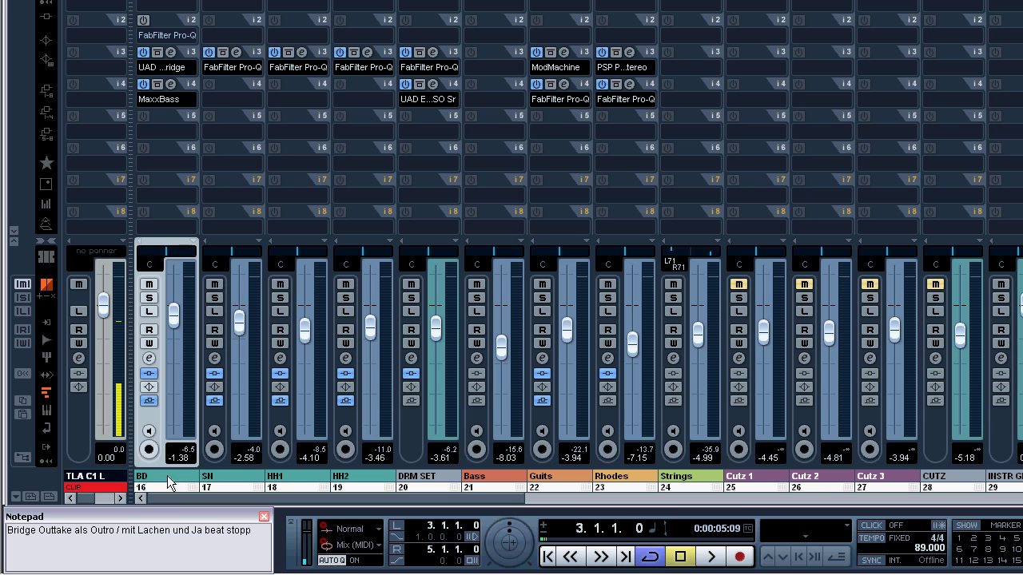
# Step: Open the WizooVerbW2 reverb on the FX 2 Drm Verb channel, examine its early reflection settings, and close it
pyautogui.moveTo(214, 498); pyautogui.dragTo(857, 486)
pyautogui.moveTo(698, 486); pyautogui.dragTo(879, 486)
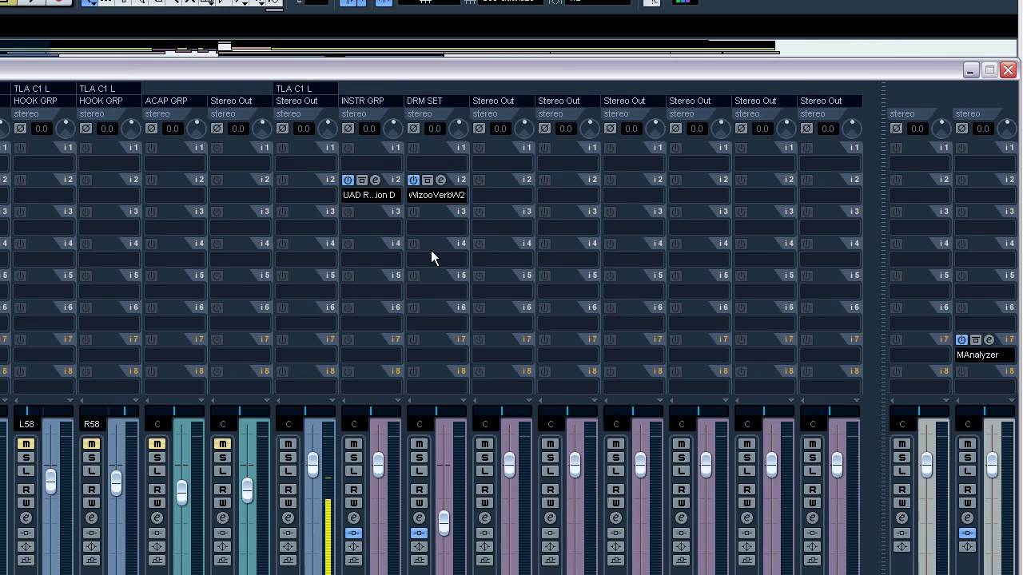
pyautogui.click(441, 182)
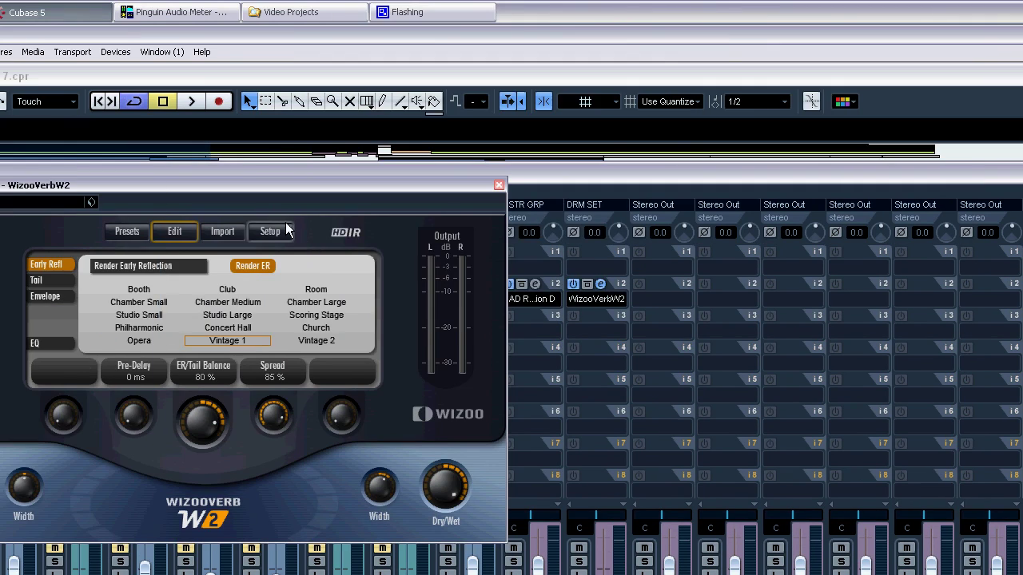
pyautogui.moveTo(413, 187); pyautogui.dragTo(637, 200)
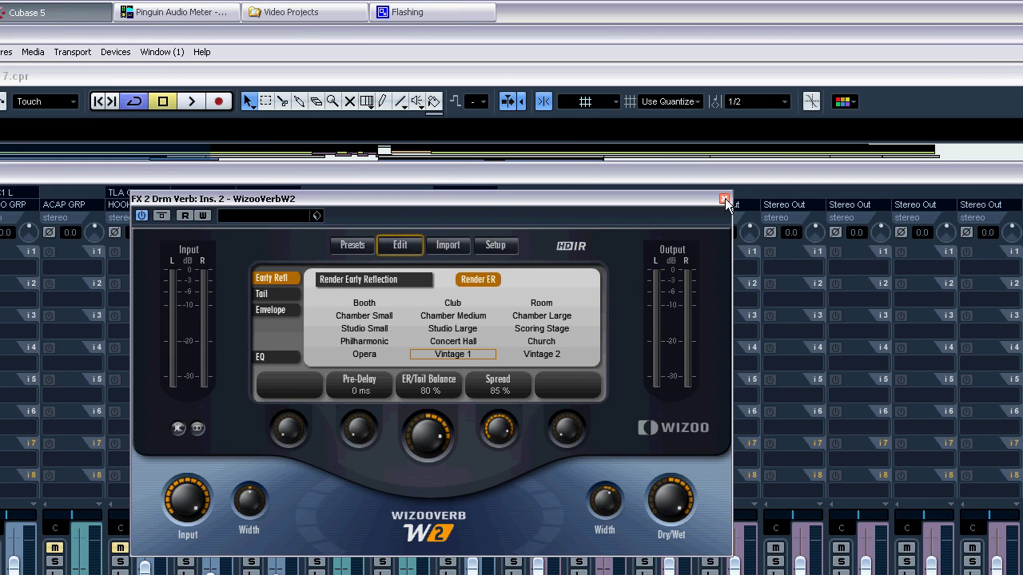
pyautogui.click(724, 199)
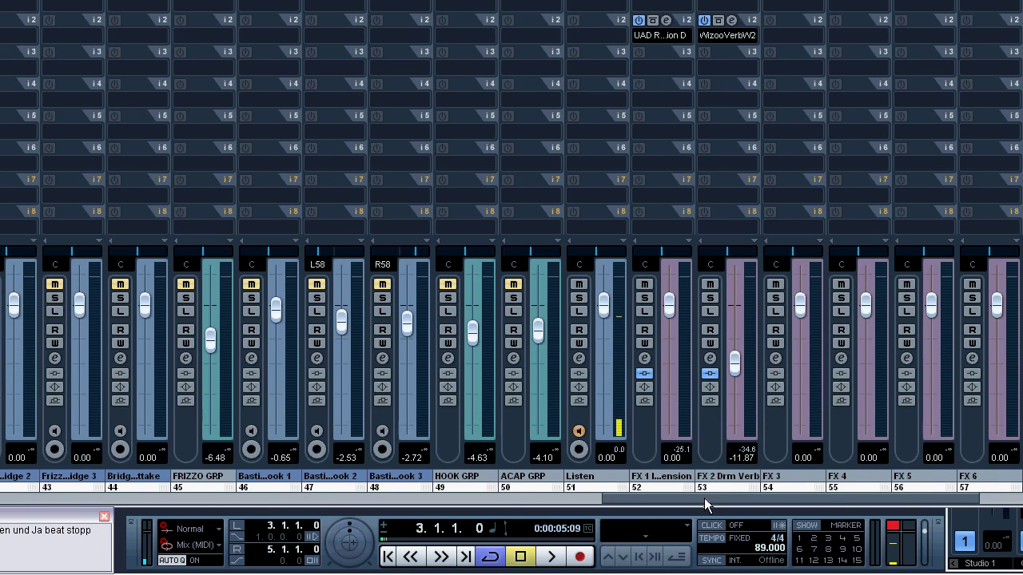
# Step: Open the UAD EL7 FATSO Sr compressor on the DRM SET group, examine its settings, and close it
pyautogui.moveTo(705, 499); pyautogui.dragTo(147, 497)
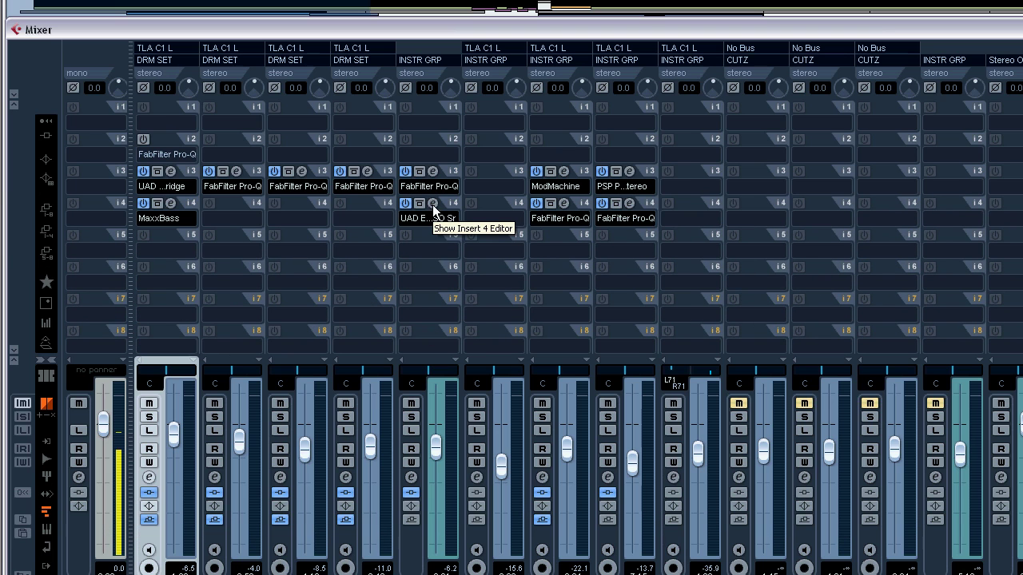
pyautogui.click(432, 202)
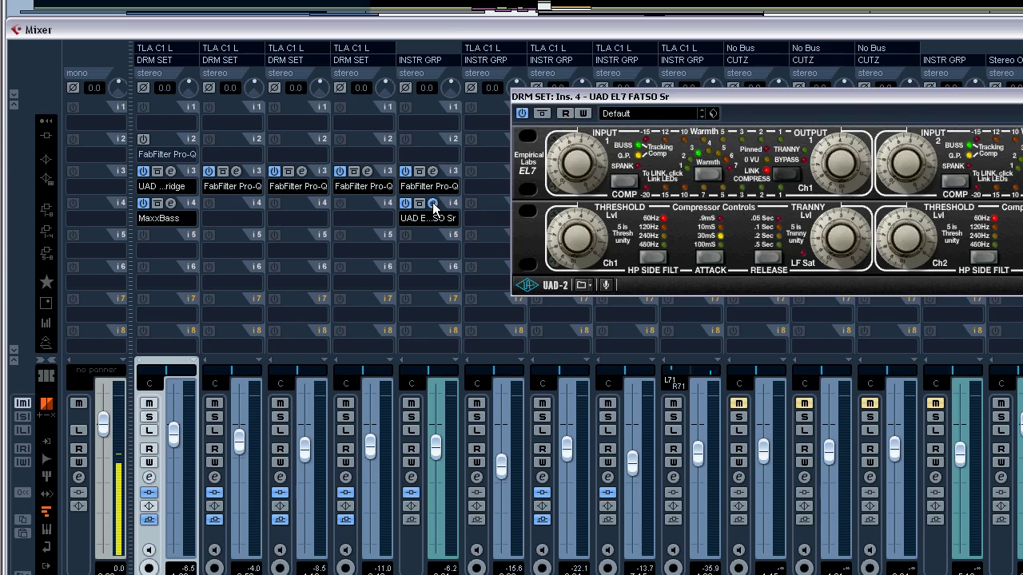
pyautogui.moveTo(679, 243); pyautogui.dragTo(355, 280)
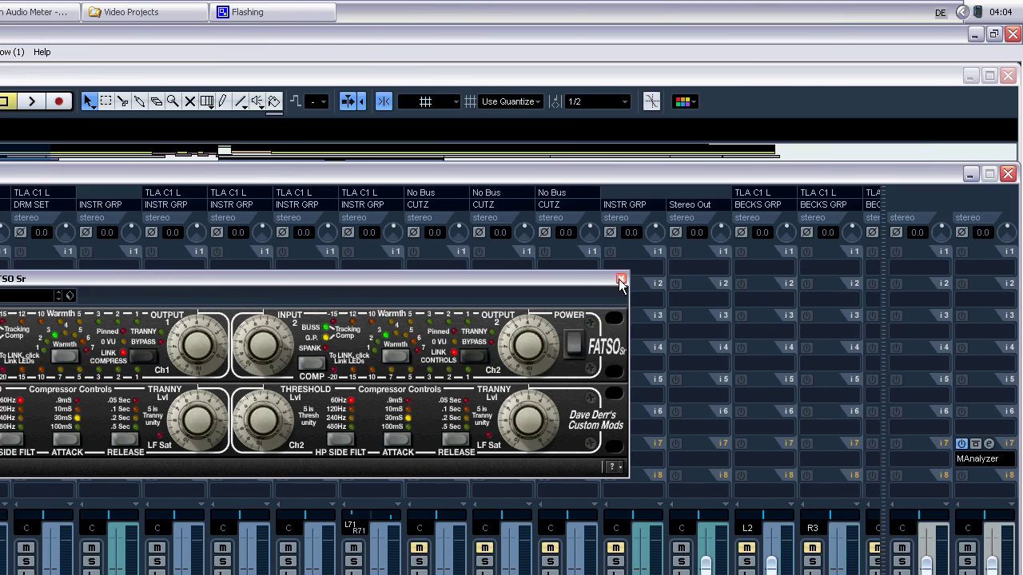
pyautogui.click(621, 281)
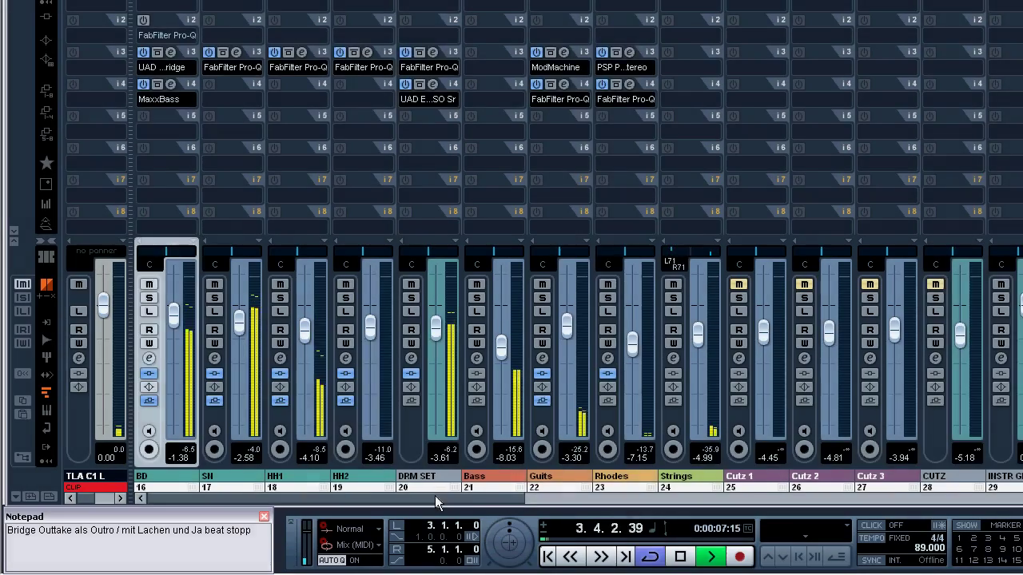
# Step: During playback, enable Listen on the FX 2 Drm Verb channel to hear the drum reverb, and disable it again
pyautogui.moveTo(435, 495); pyautogui.dragTo(906, 492)
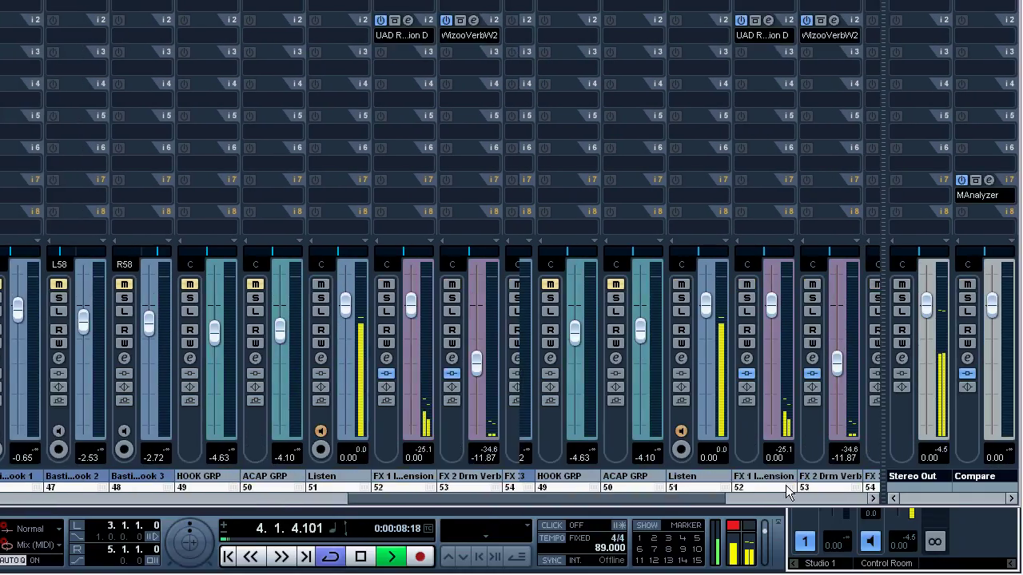
pyautogui.moveTo(945, 494); pyautogui.dragTo(955, 494)
pyautogui.click(419, 311)
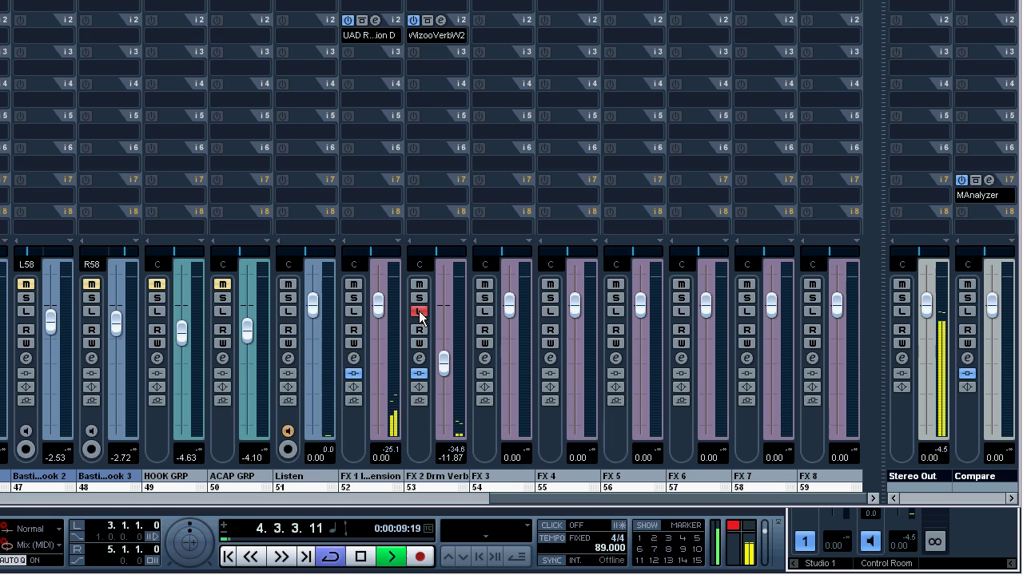
pyautogui.click(419, 311)
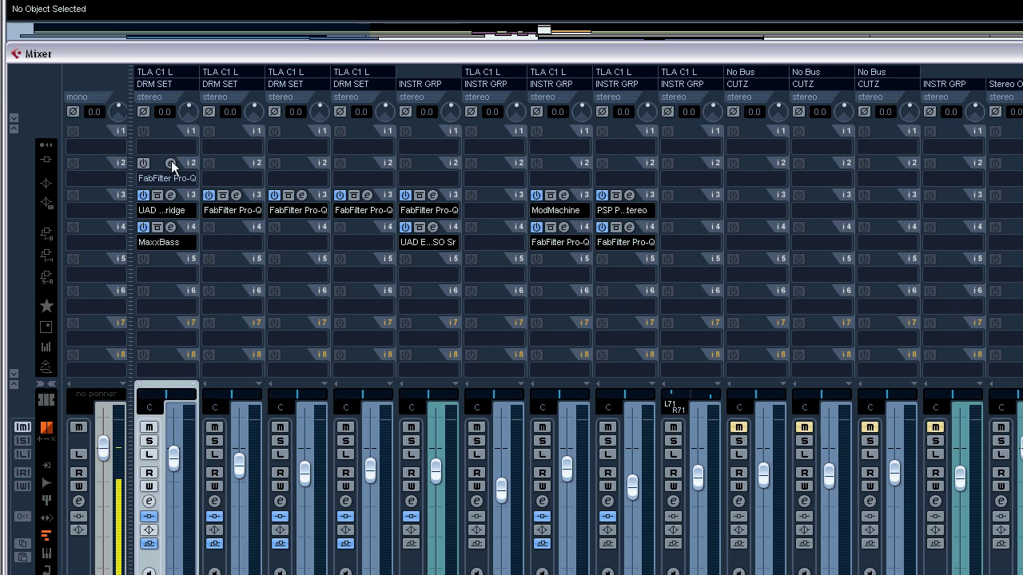
# Step: Move the FabFilter Pro-Q from BD's insert 2 to DRM SET's insert 2 and remove the Pro-Q from DRM SET's insert 3
pyautogui.moveTo(189, 166); pyautogui.dragTo(240, 166)
pyautogui.moveTo(381, 168); pyautogui.dragTo(446, 169)
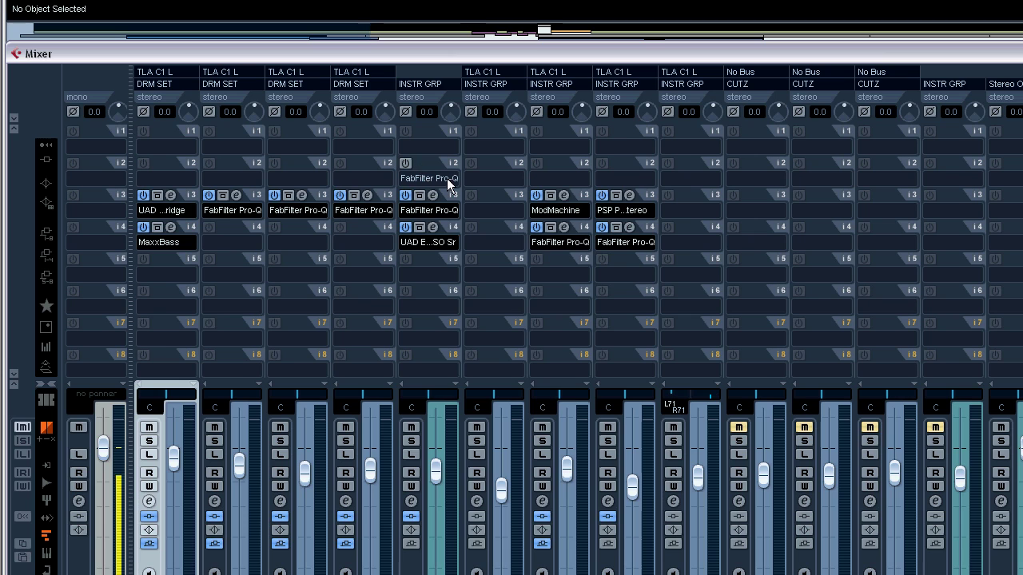
pyautogui.click(424, 215)
pyautogui.click(424, 227)
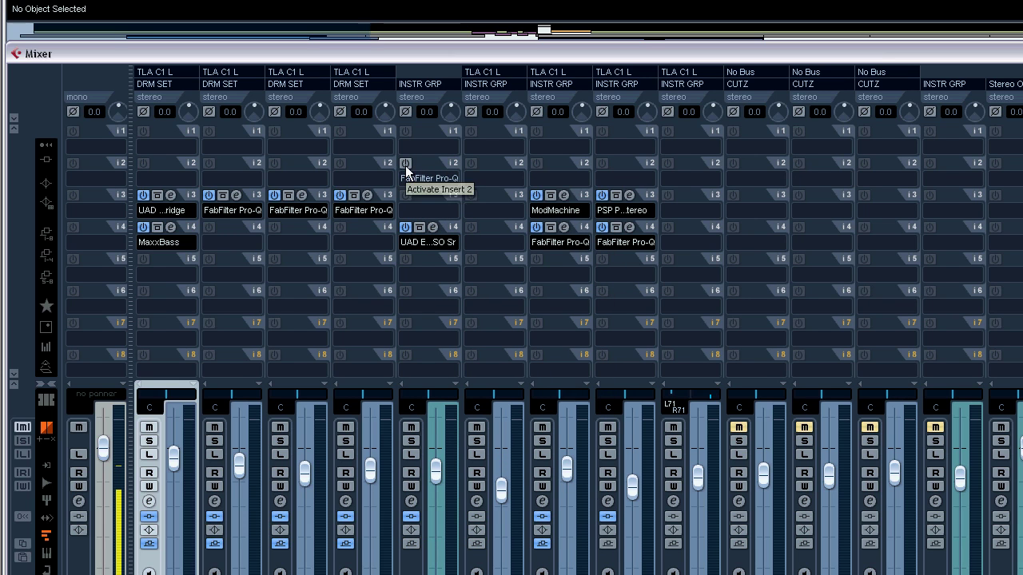
# Step: Activate and open the FabFilter Pro-Q in DRM SET's insert 2, placing its window clear of the drum channels
pyautogui.click(433, 164)
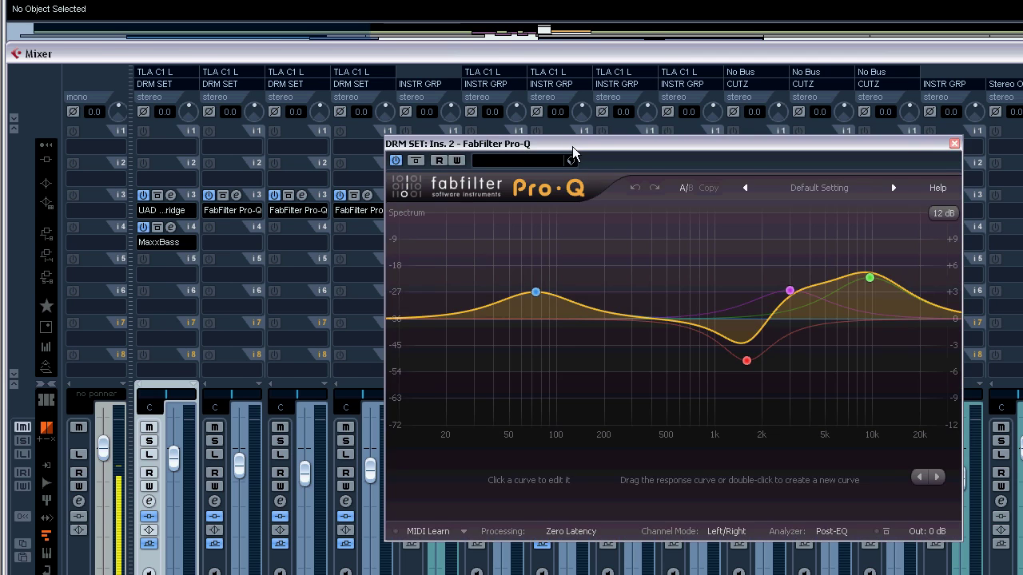
pyautogui.moveTo(572, 146); pyautogui.dragTo(751, 103)
pyautogui.moveTo(711, 255)
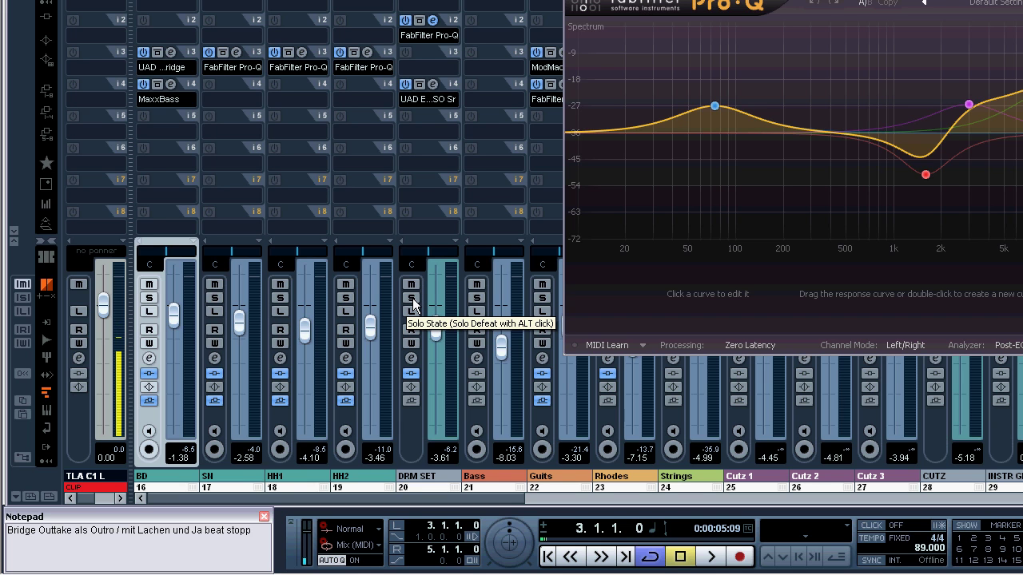
# Step: Solo the DRM SET group and compare its sound during playback with the Pro-Q bypassed and active
pyautogui.click(412, 303)
pyautogui.press('space')
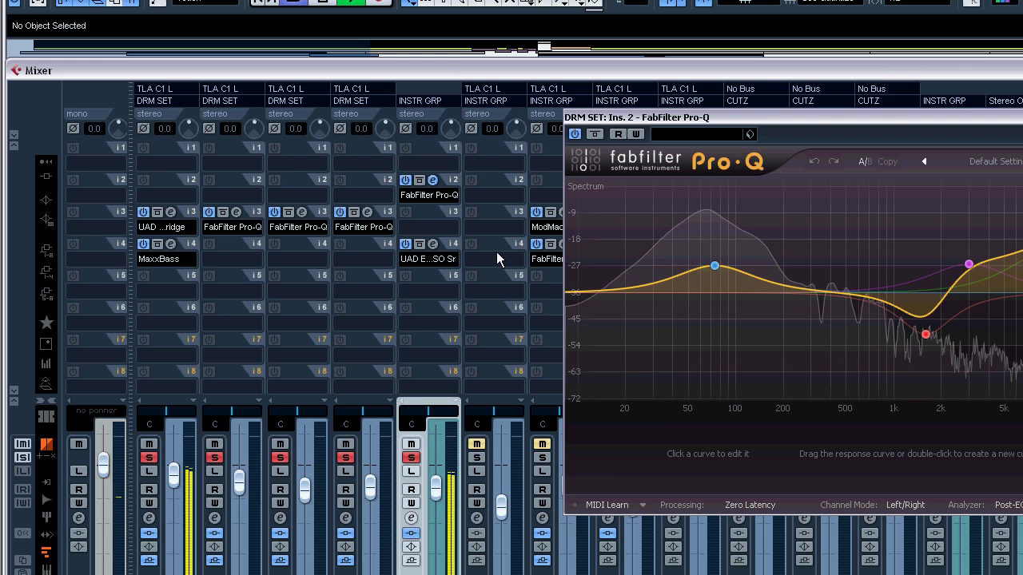
pyautogui.moveTo(706, 231); pyautogui.dragTo(656, 231)
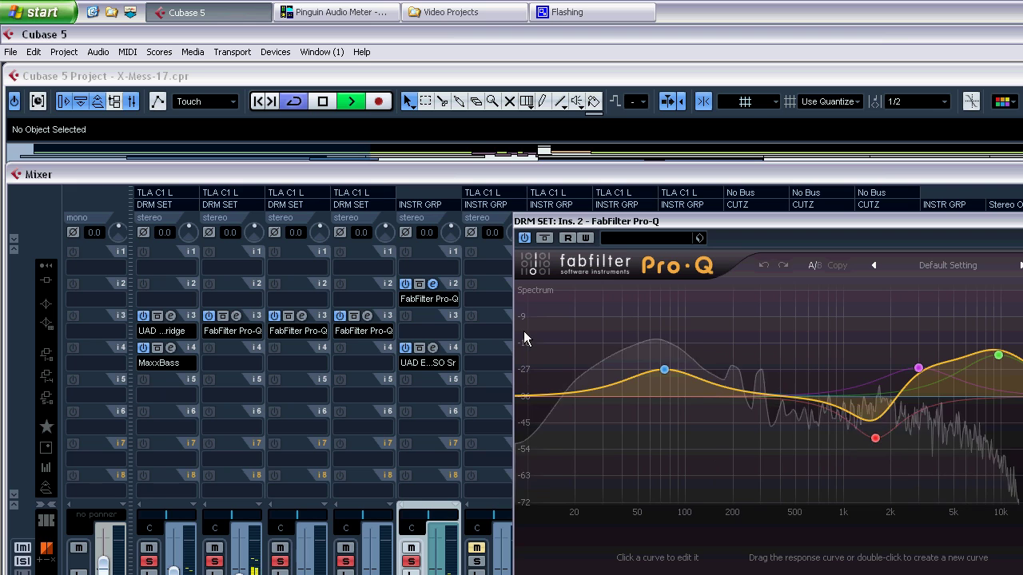
pyautogui.click(420, 285)
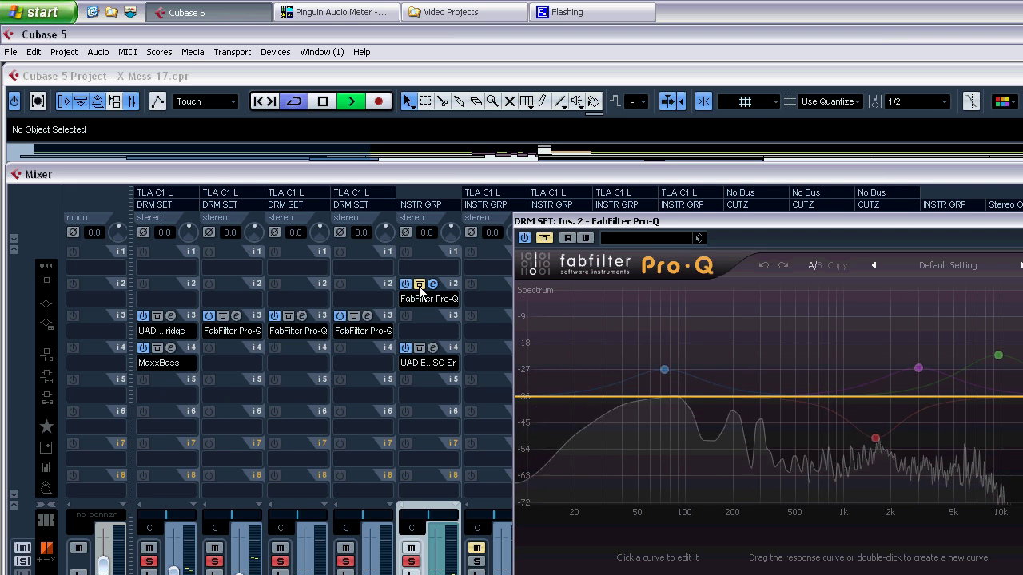
pyautogui.click(419, 285)
# Step: Bypass the Pro-Q's low bell band on DRM SET and compare the sound with and without the 2985.3 Hz band
pyautogui.click(664, 370)
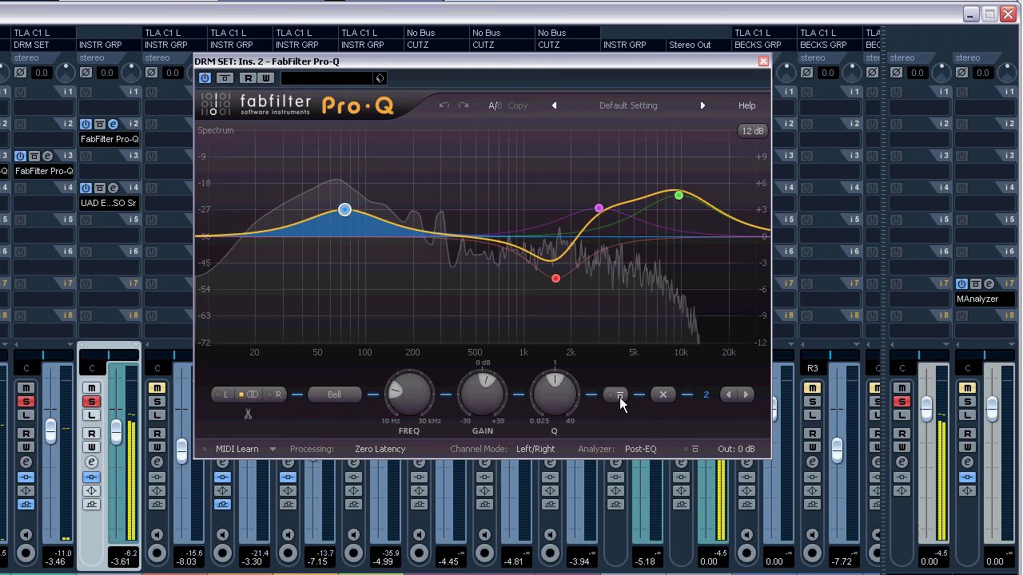
pyautogui.click(779, 396)
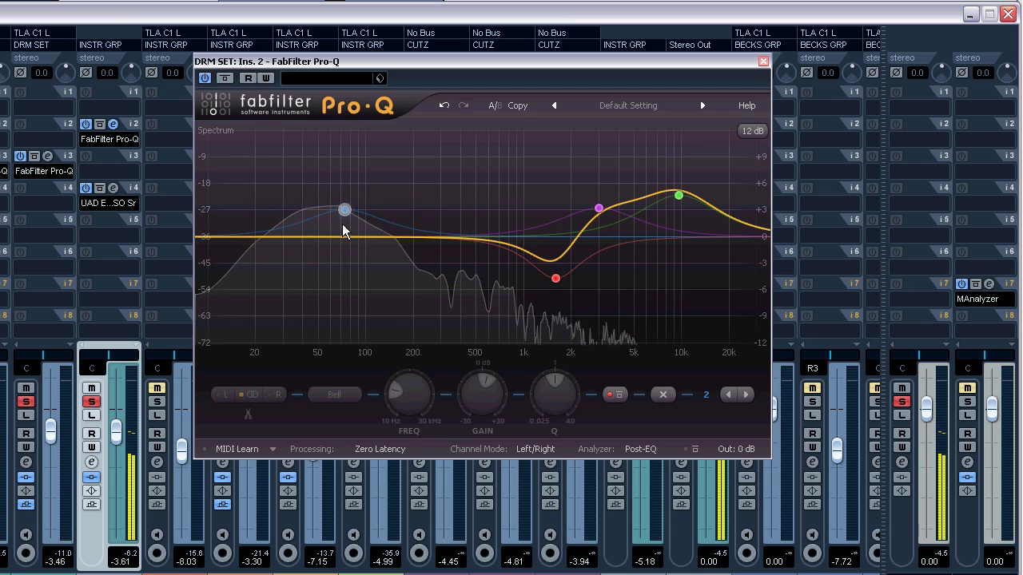
pyautogui.click(599, 209)
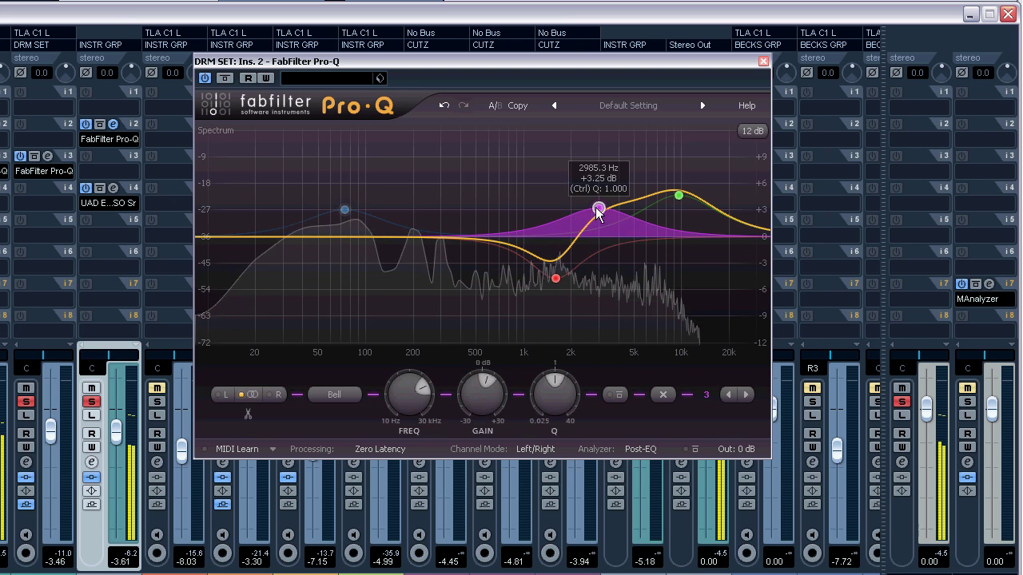
pyautogui.click(619, 395)
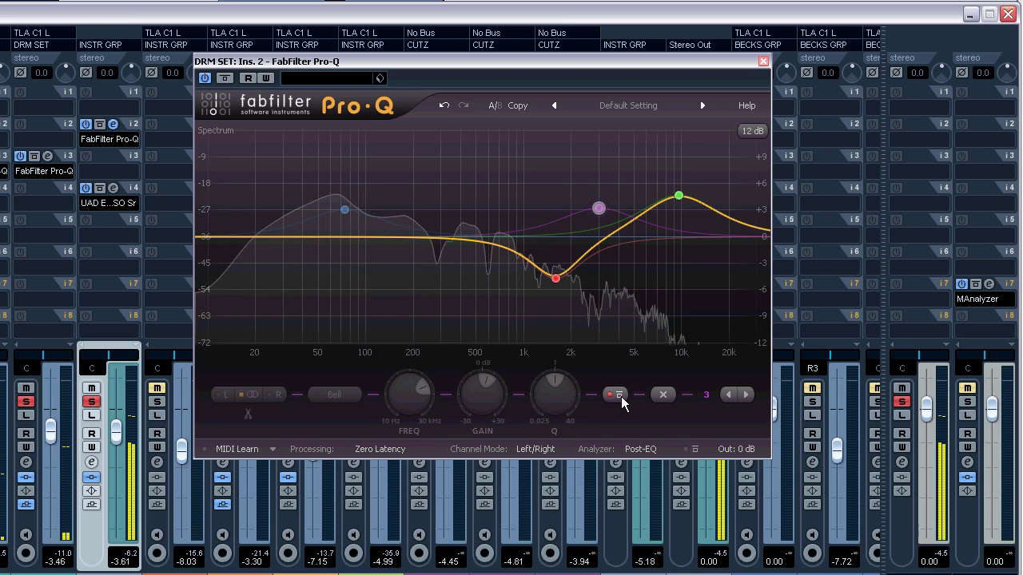
pyautogui.click(619, 394)
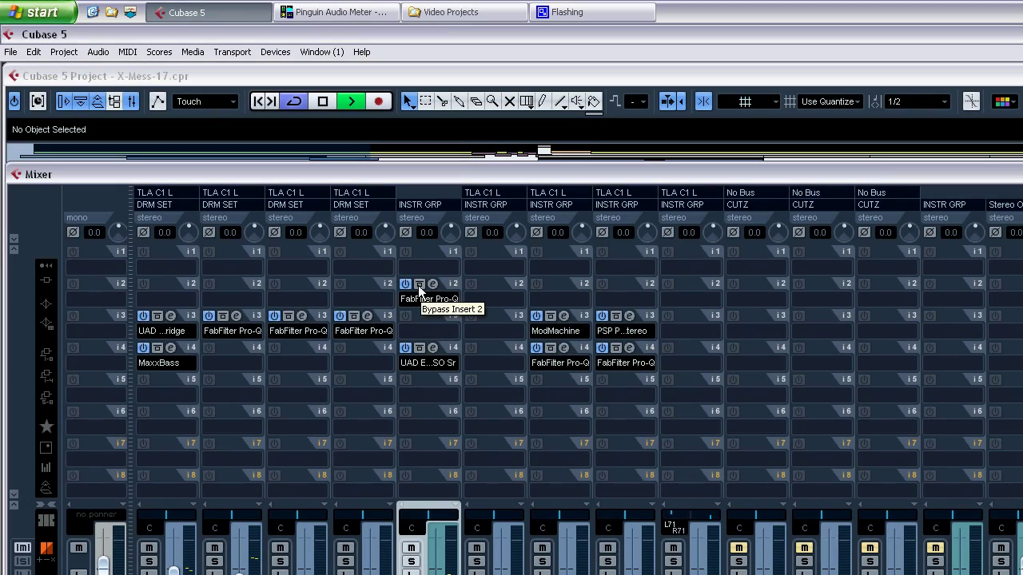
# Step: Compare the full mix with DRM SET's Pro-Q bypassed and active, and reopen the EQ to view its low band
pyautogui.click(419, 286)
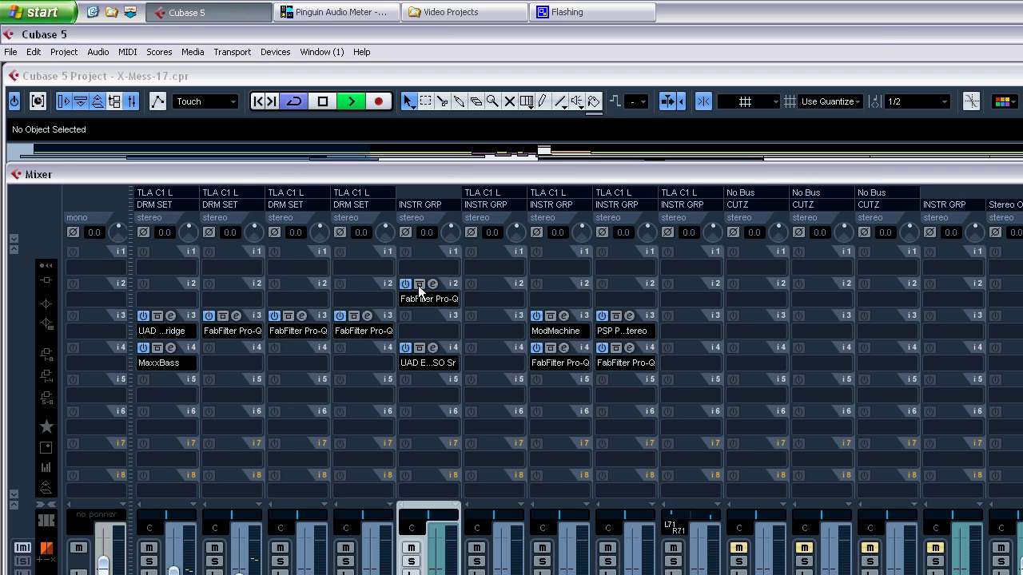
pyautogui.click(433, 284)
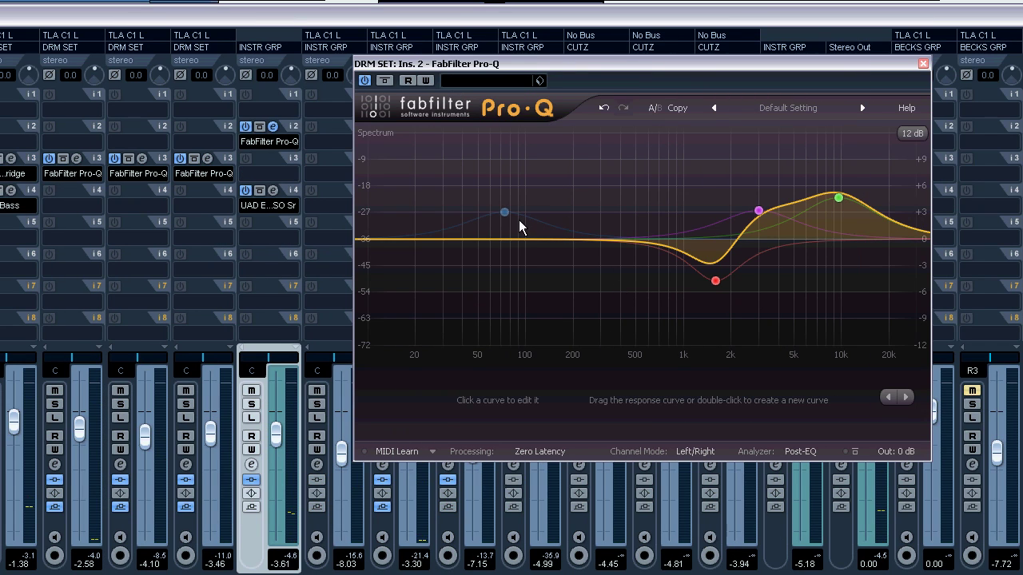
pyautogui.moveTo(504, 215)
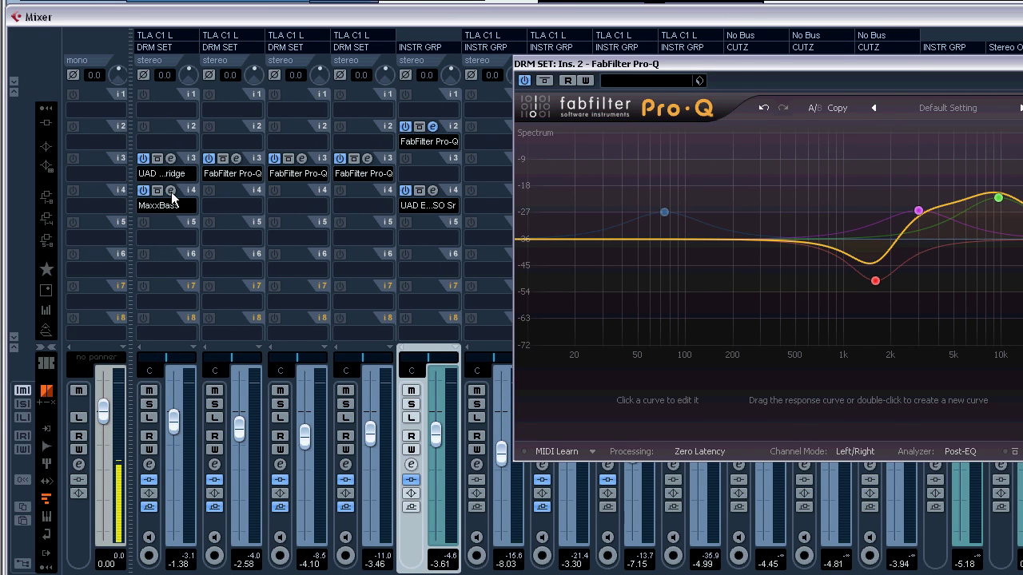
# Step: Check the MaxxBass on the BD channel, review the mid and high bands of DRM SET's Pro-Q, and close it
pyautogui.click(171, 192)
pyautogui.click(171, 192)
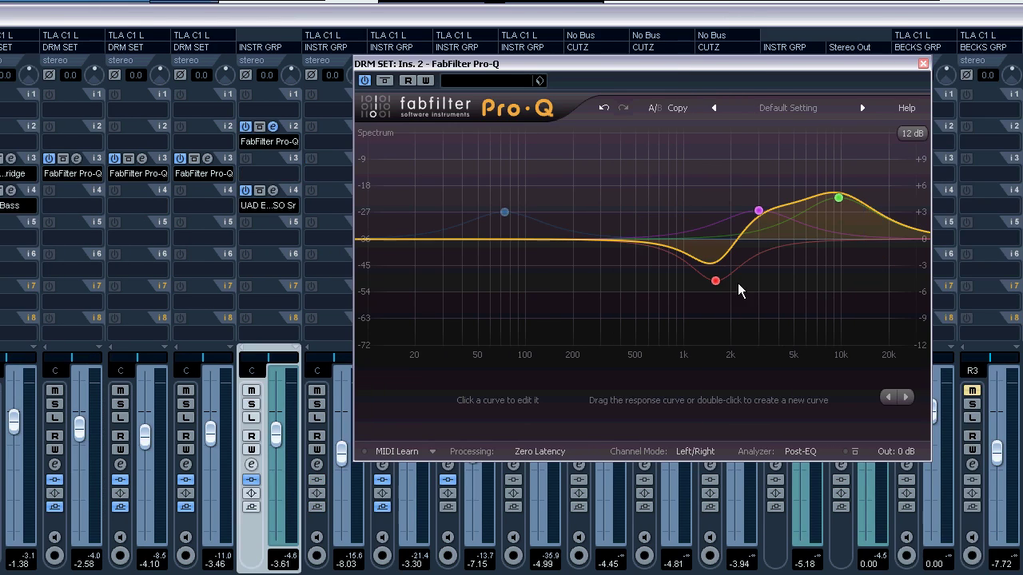
pyautogui.moveTo(717, 282)
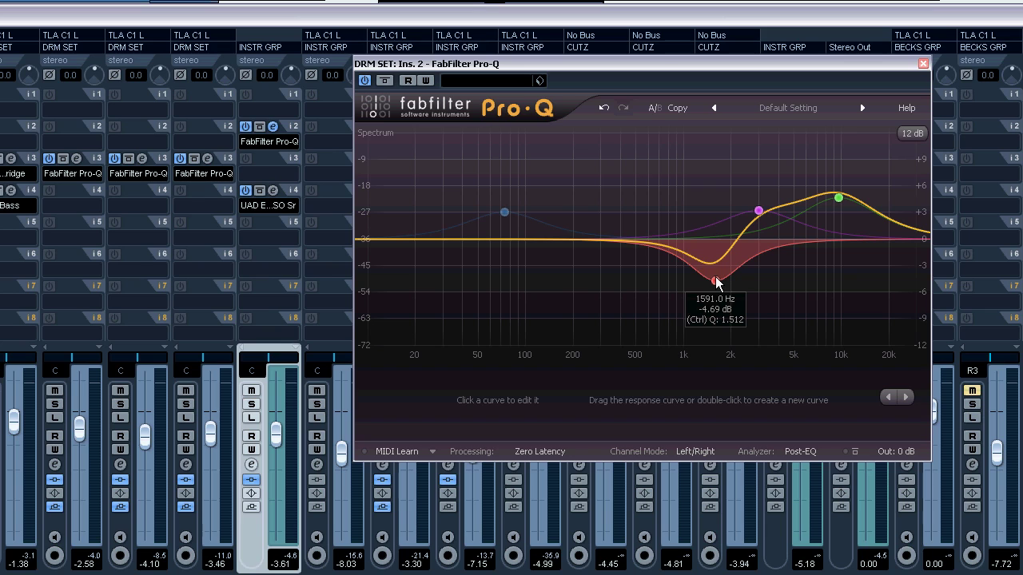
pyautogui.moveTo(760, 215)
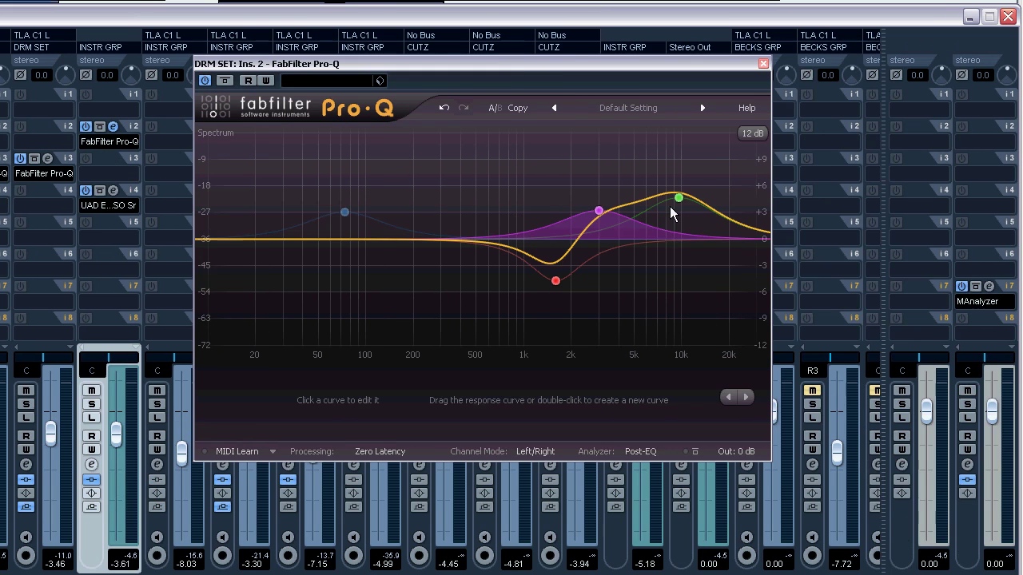
pyautogui.moveTo(842, 206)
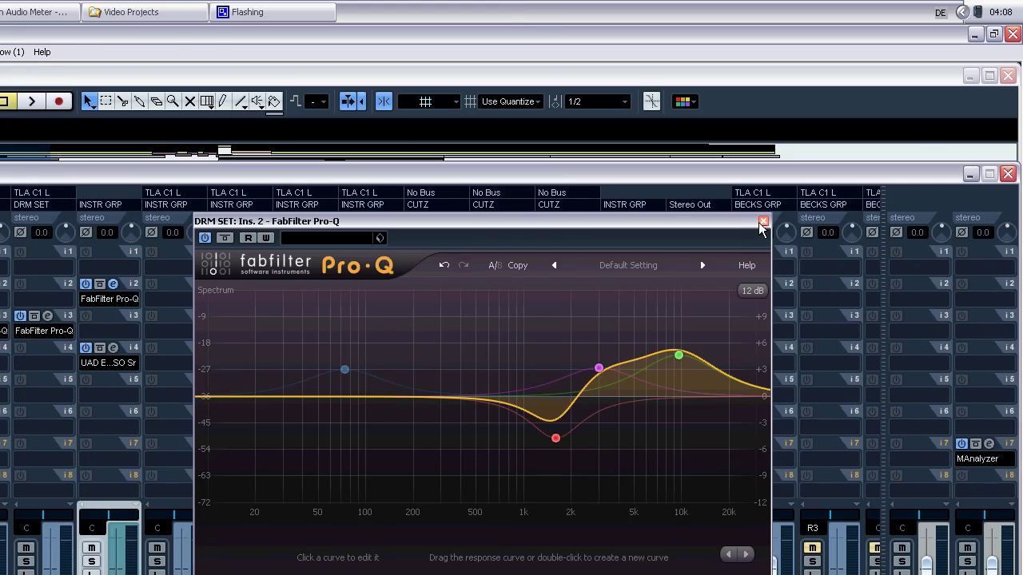
pyautogui.click(767, 221)
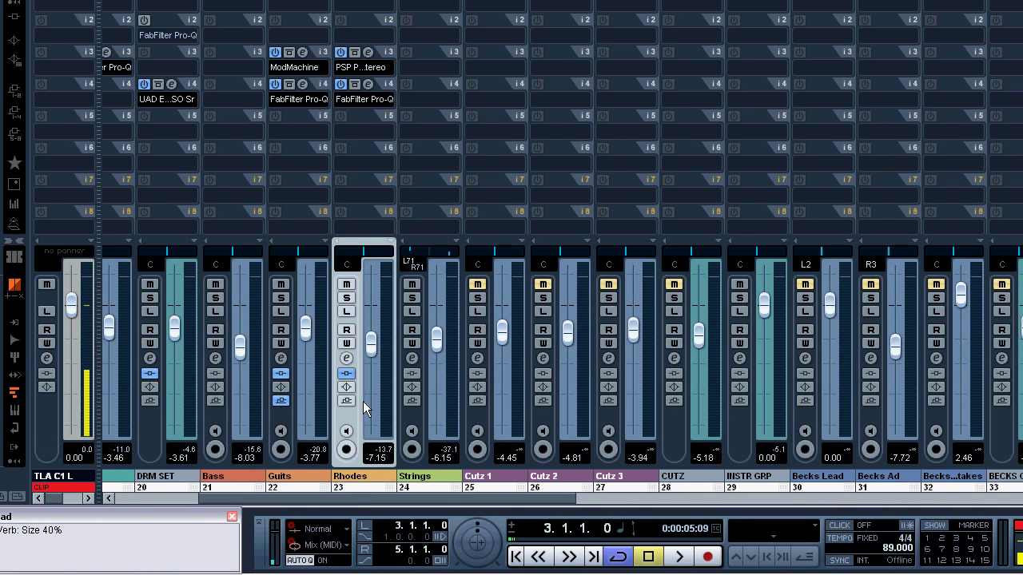
# Step: Load the UAD EMT 250 reverb in insert slot 2 of the FX 3 channel and move its window aside
pyautogui.moveTo(366, 492); pyautogui.dragTo(700, 493)
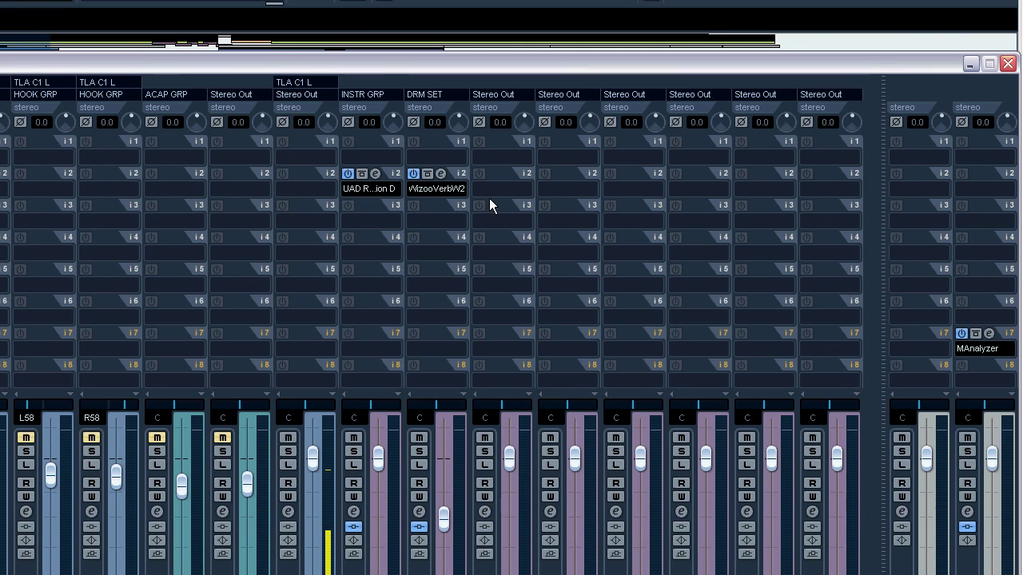
pyautogui.click(489, 207)
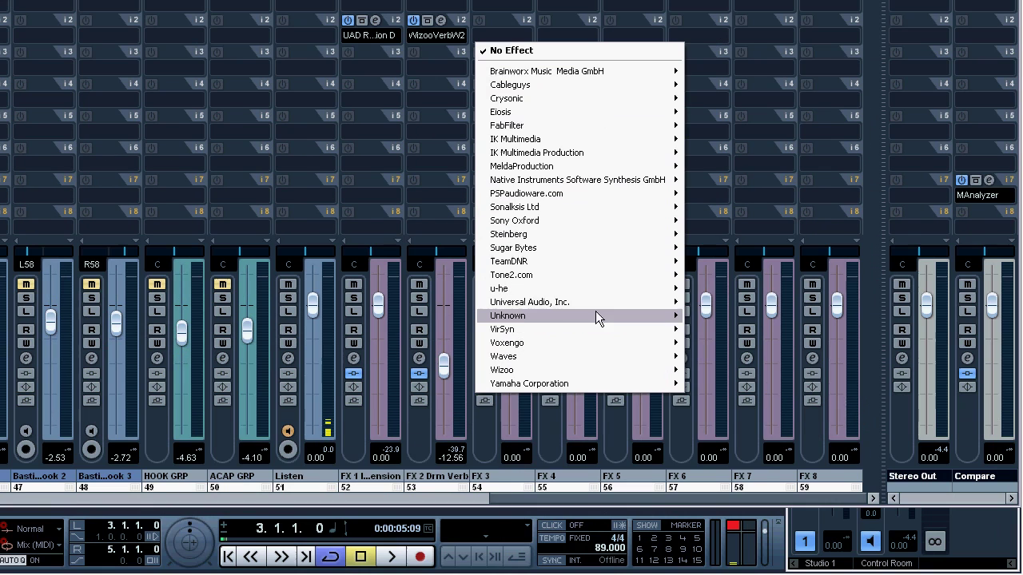
pyautogui.moveTo(585, 457)
pyautogui.moveTo(747, 305)
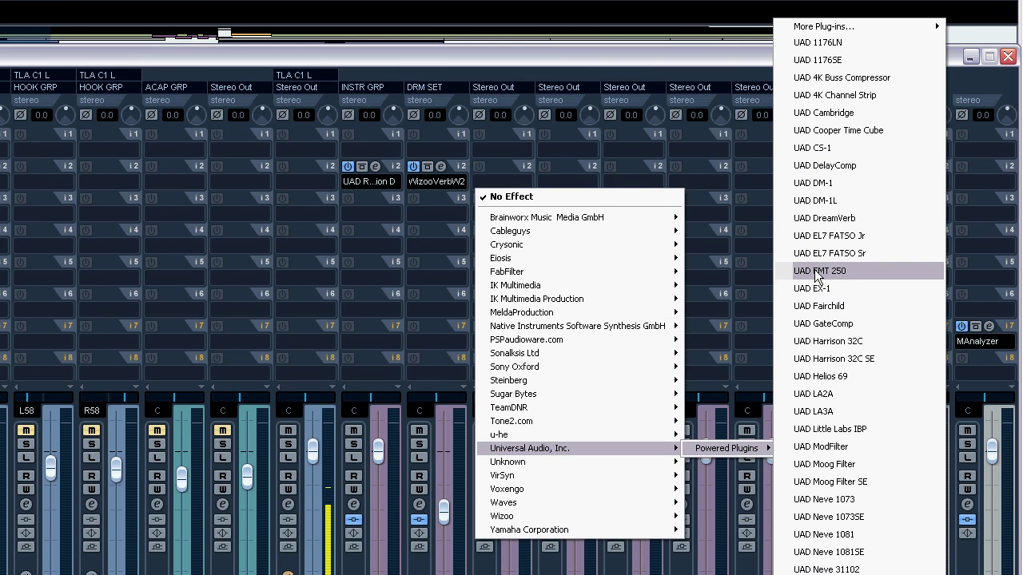
pyautogui.click(818, 272)
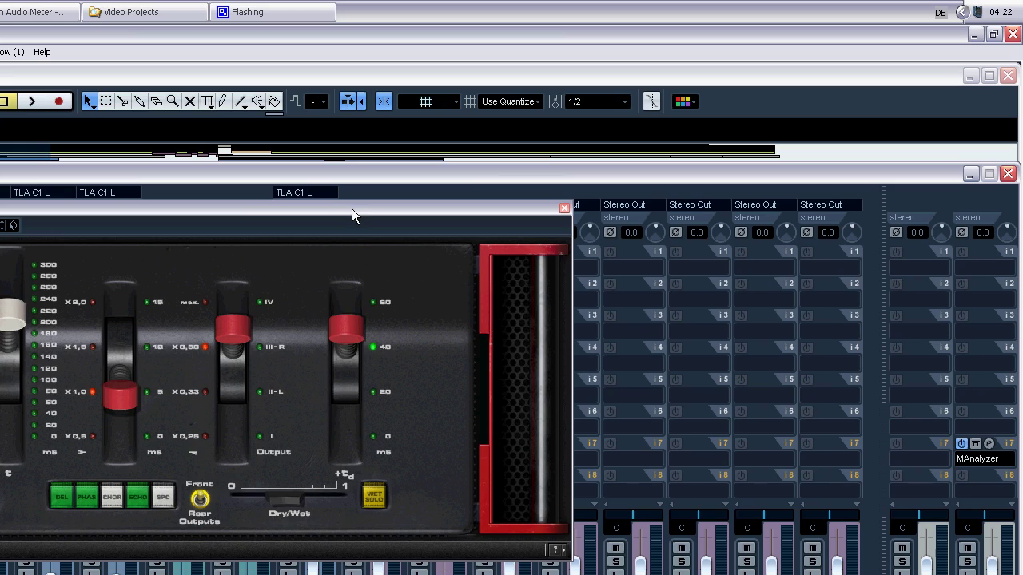
pyautogui.moveTo(352, 208); pyautogui.dragTo(760, 242)
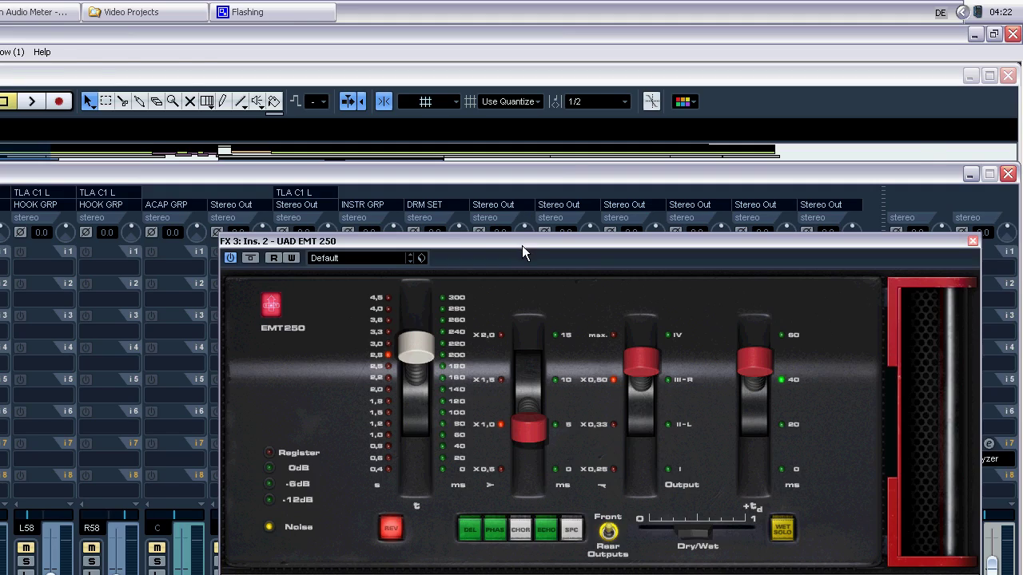
pyautogui.moveTo(522, 245); pyautogui.dragTo(313, 124)
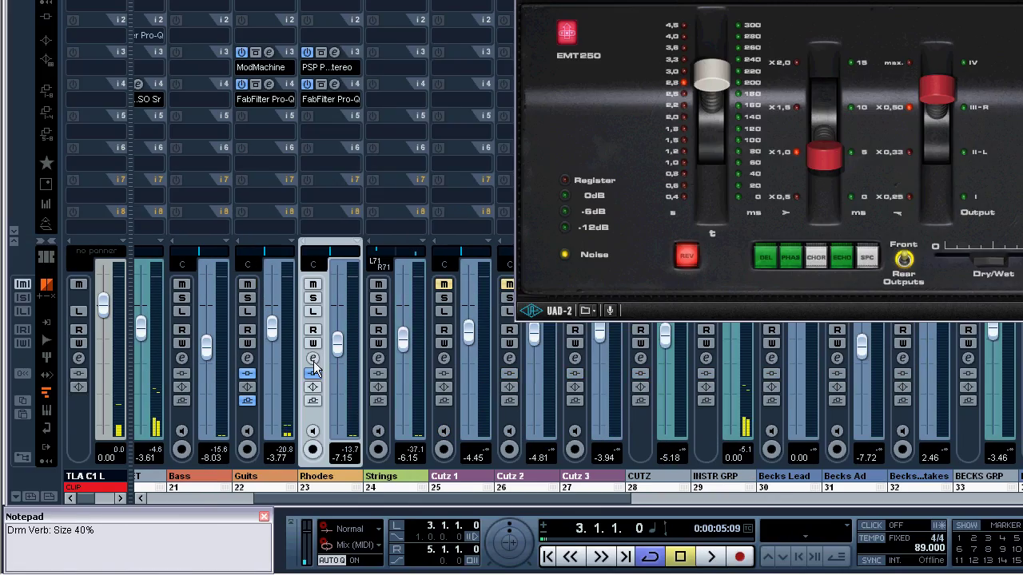
# Step: Enable the Rhodes channel's send to FX 3 at -6.02 dB and close the channel settings
pyautogui.click(312, 359)
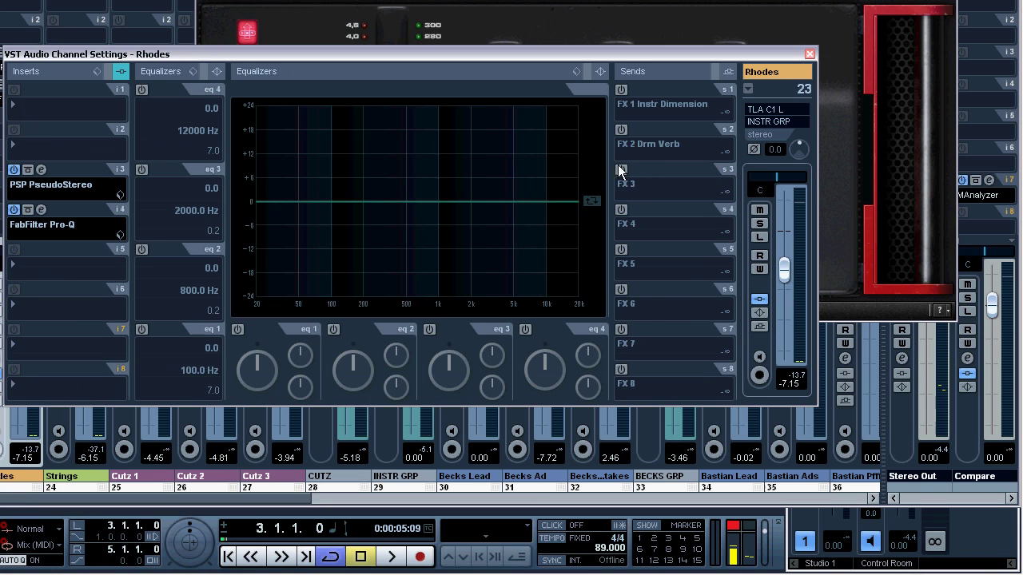
pyautogui.click(620, 169)
pyautogui.moveTo(619, 193); pyautogui.dragTo(682, 198)
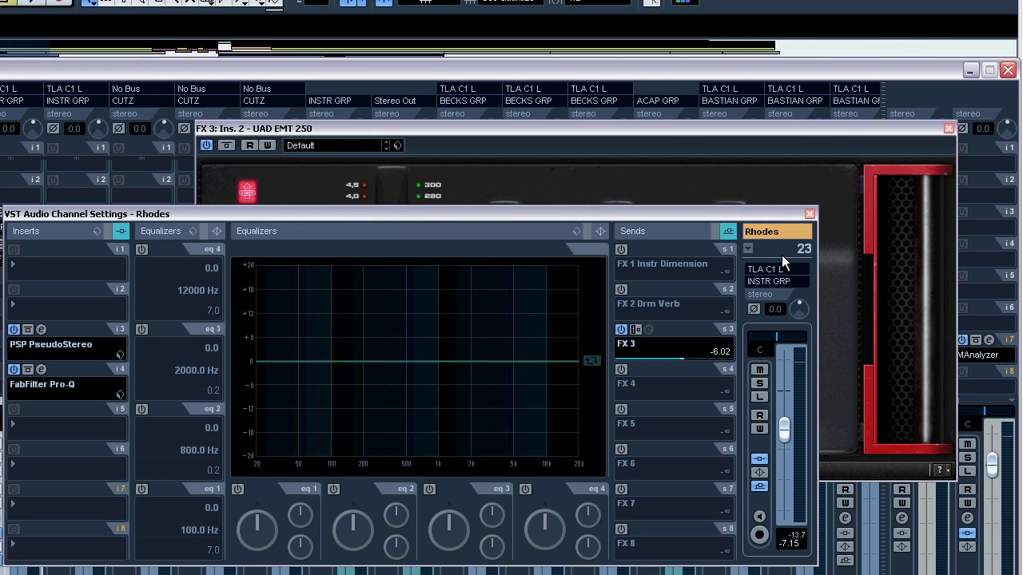
pyautogui.click(809, 215)
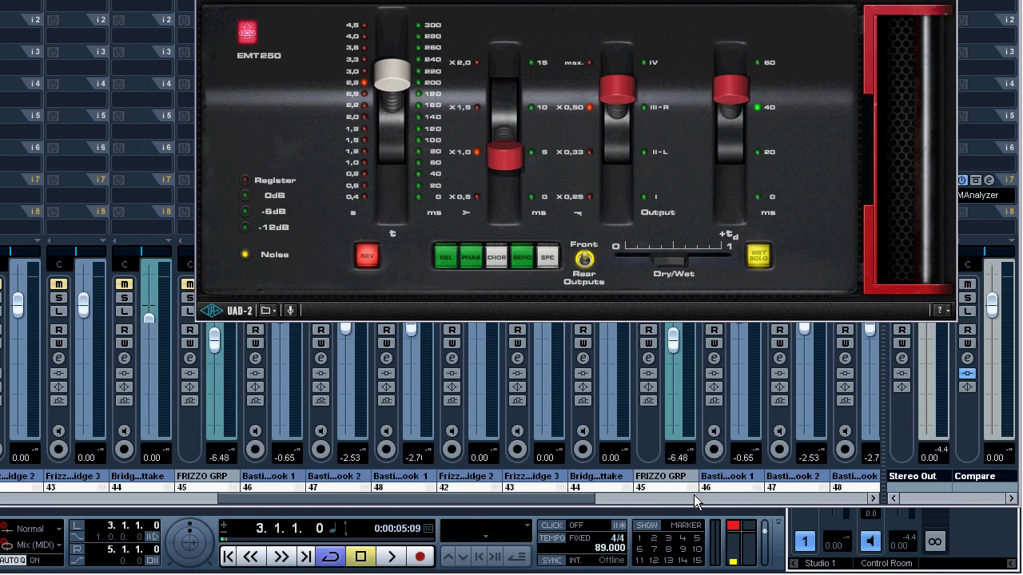
# Step: Close the EMT 250 window, route FX 3's output to INSTR GRP, and rename the channel FX 3 Instr EMT 250
pyautogui.click(694, 500)
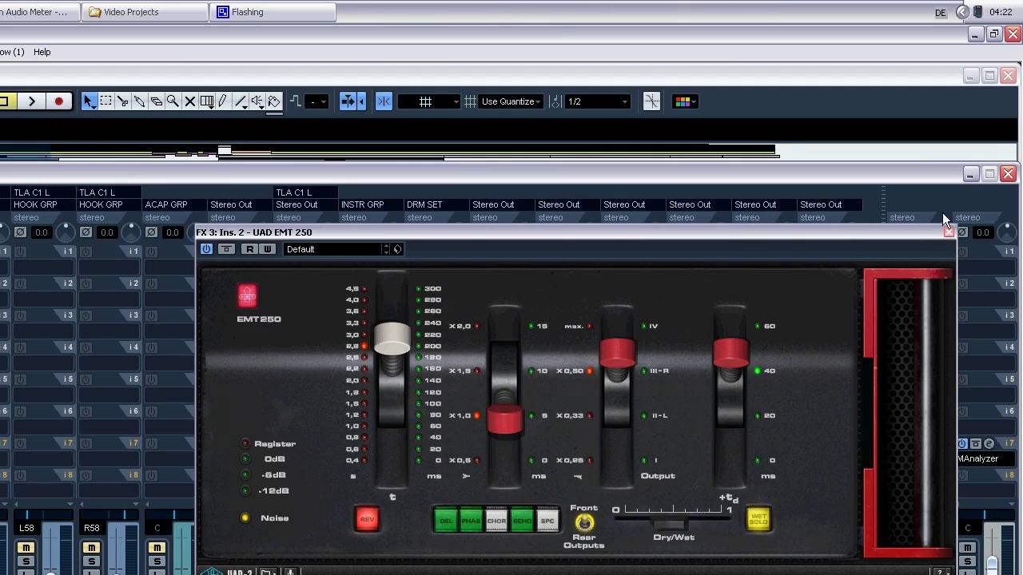
pyautogui.click(950, 233)
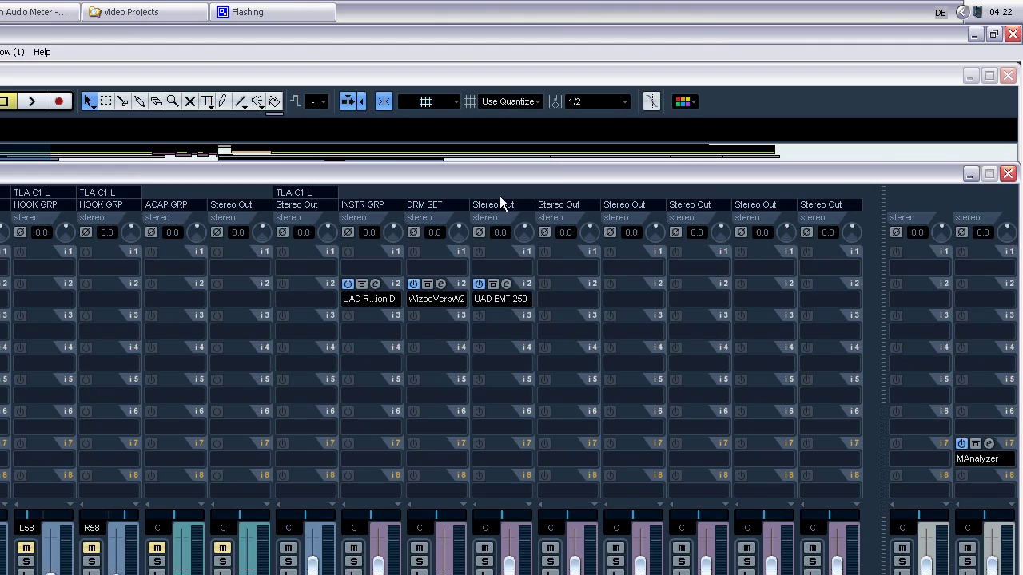
pyautogui.click(498, 204)
pyautogui.moveTo(508, 342)
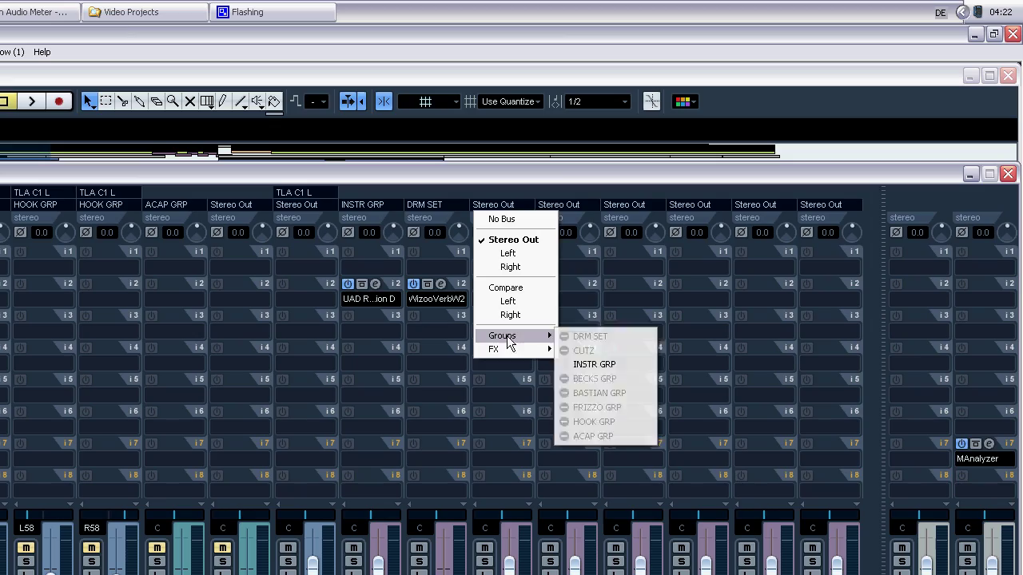
pyautogui.click(594, 364)
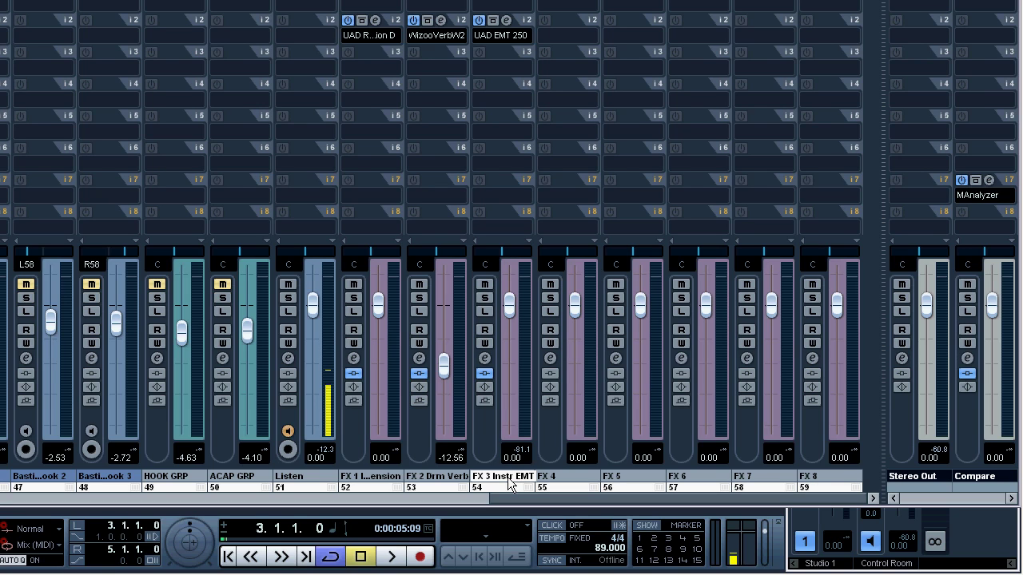
pyautogui.press('Return')
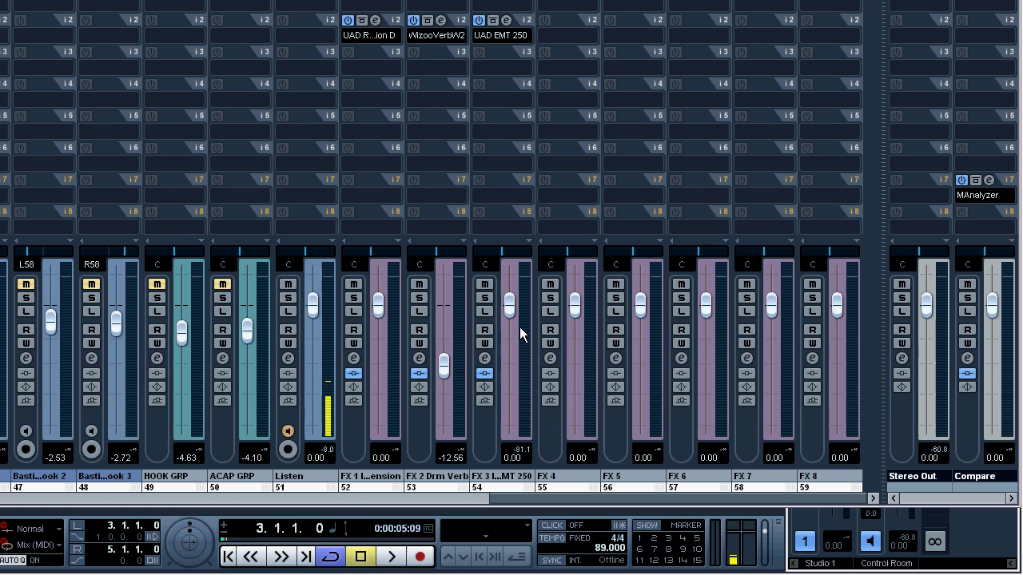
# Step: During playback, set the EMT 250 to 1.0 s decay, X0.25 high-frequency factor and 0 ms predelay, and lower FX 3's fader to -12.79 dB
pyautogui.press('space')
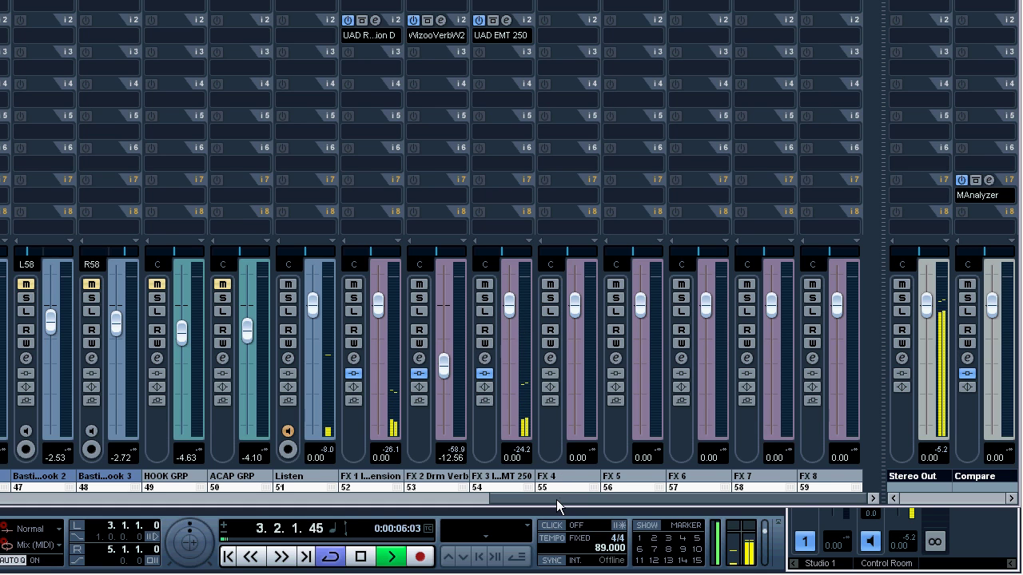
pyautogui.click(508, 323)
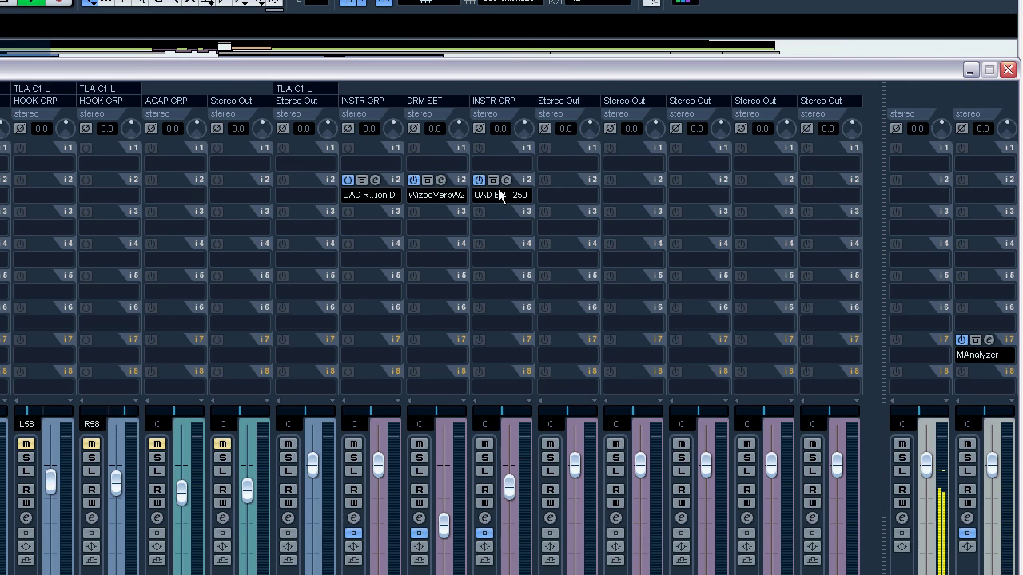
pyautogui.click(506, 21)
pyautogui.moveTo(511, 234); pyautogui.dragTo(256, 232)
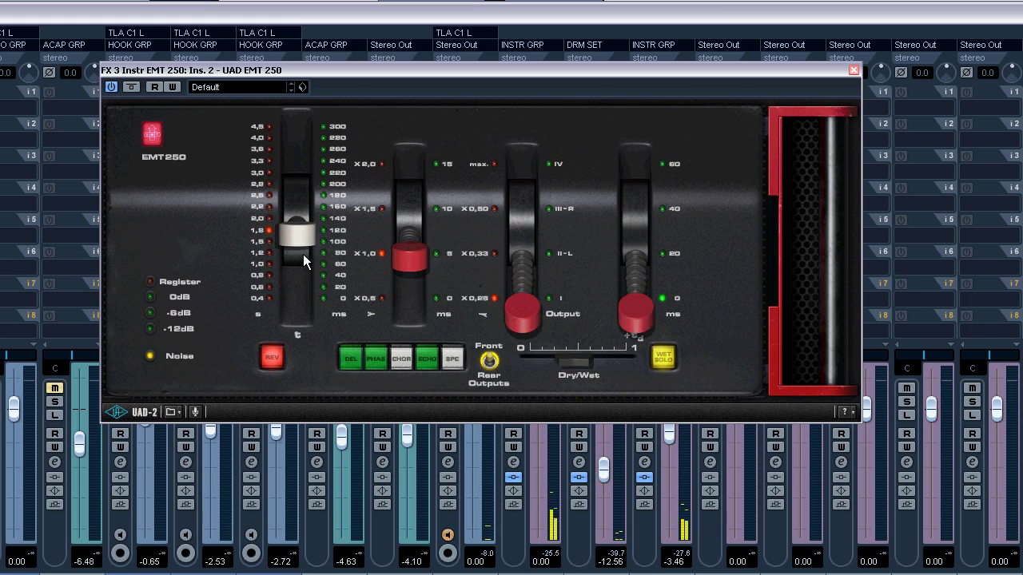
pyautogui.moveTo(296, 280); pyautogui.dragTo(297, 286)
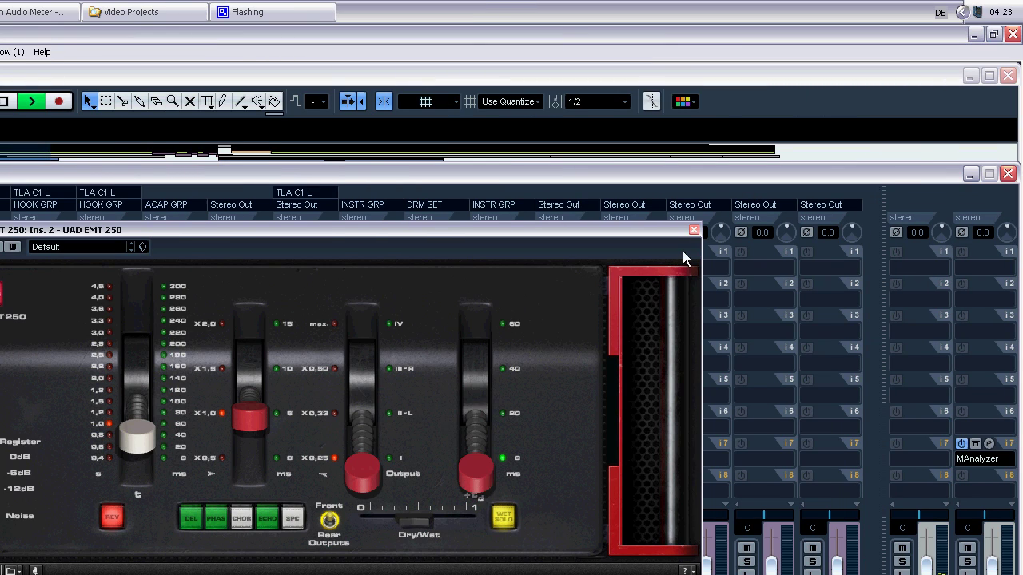
pyautogui.click(695, 231)
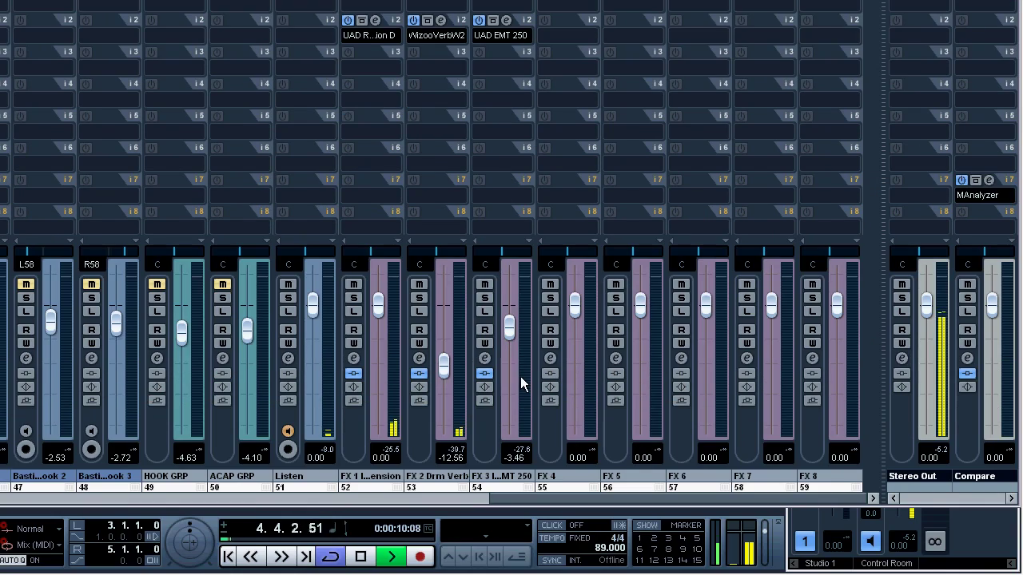
pyautogui.moveTo(514, 341); pyautogui.dragTo(513, 380)
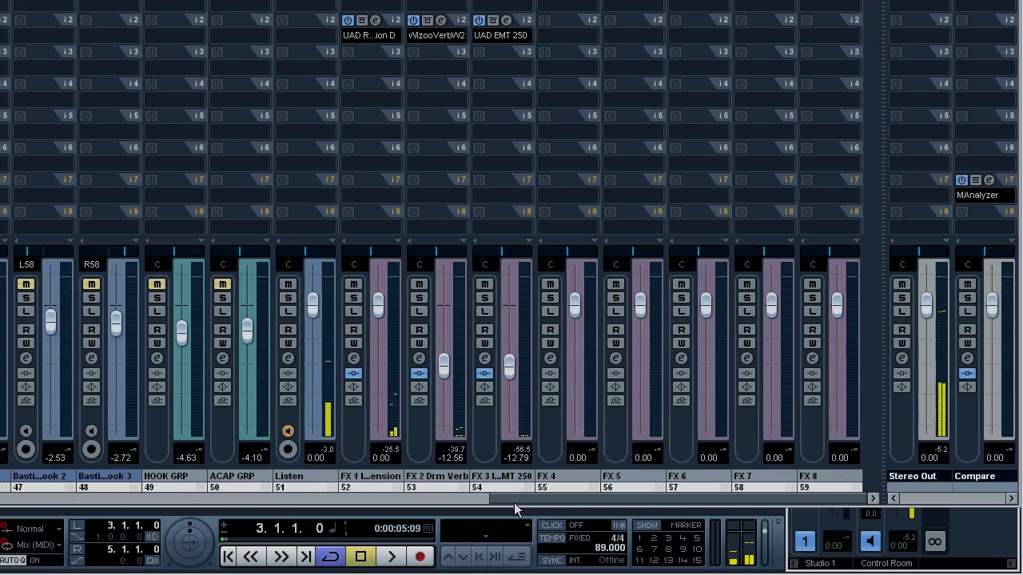
# Step: Enable the Guits channel's send to FX 3 Instr EMT 250 and set its level to -4.72 dB
pyautogui.moveTo(513, 499); pyautogui.dragTo(155, 461)
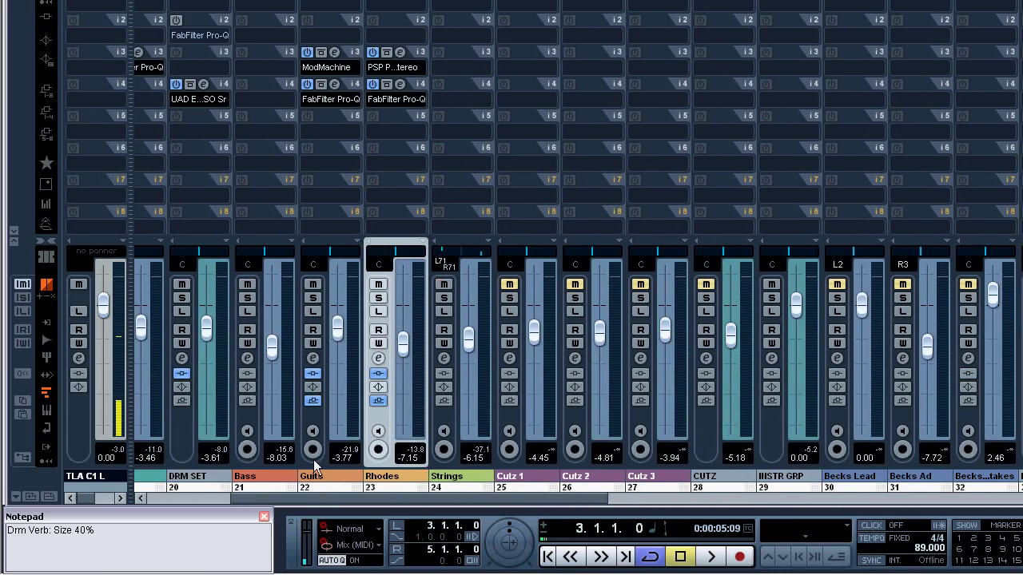
pyautogui.click(313, 358)
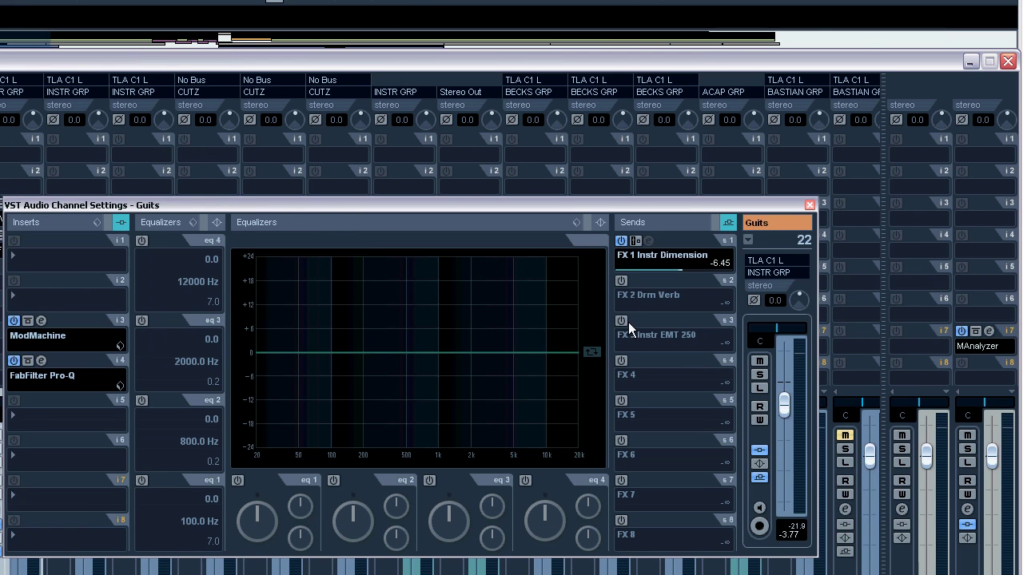
pyautogui.click(628, 323)
pyautogui.moveTo(620, 349); pyautogui.dragTo(709, 350)
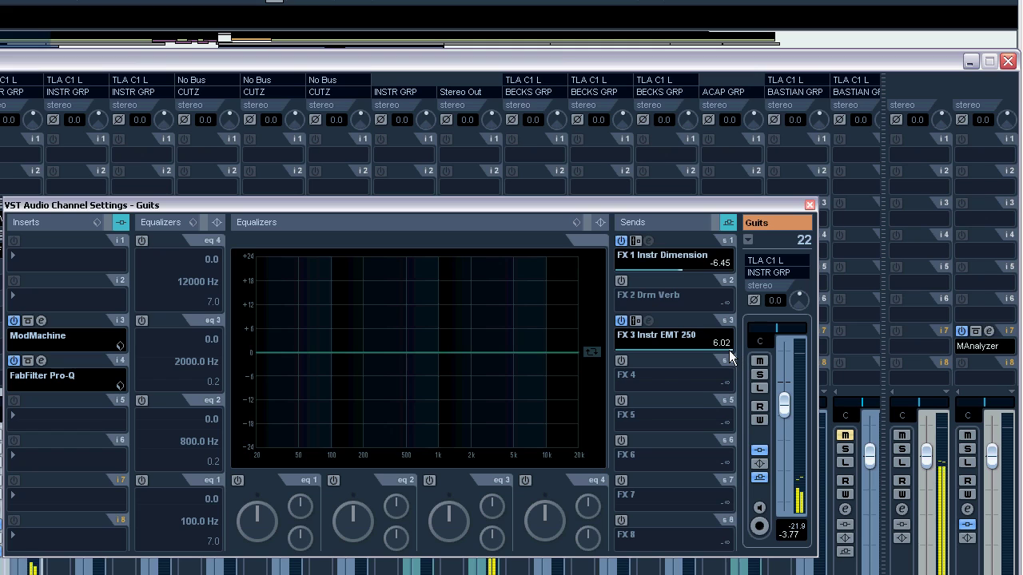
pyautogui.moveTo(729, 350); pyautogui.dragTo(684, 350)
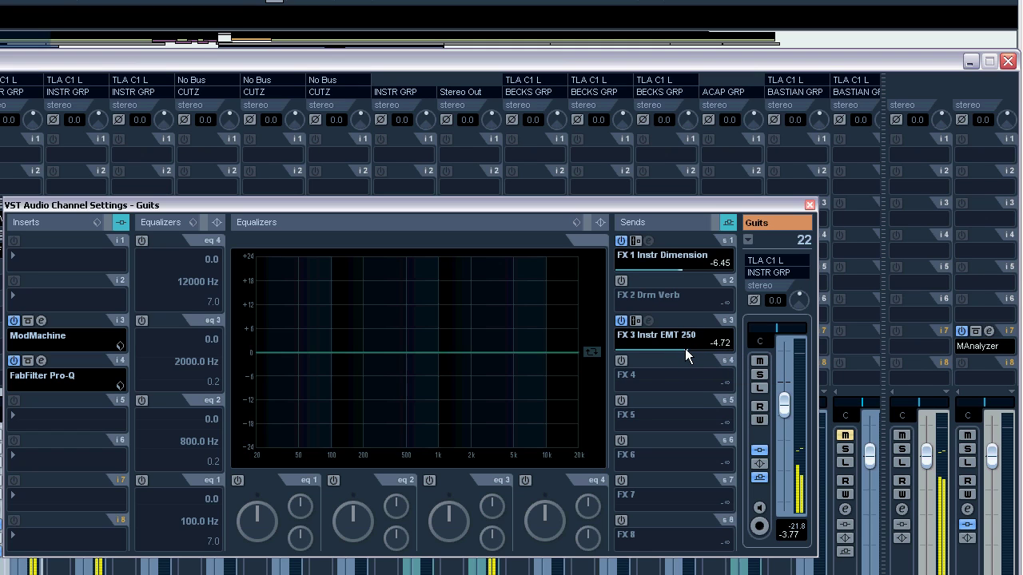